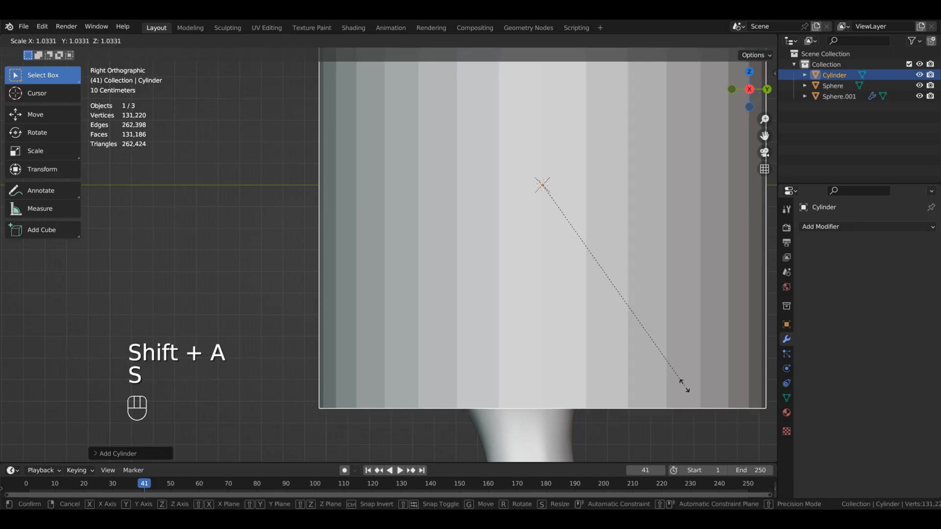
Scale down the cylinder's entire mesh in Edit Mode until it is narrower than the head
key("Tab")
key("a")
key("s")
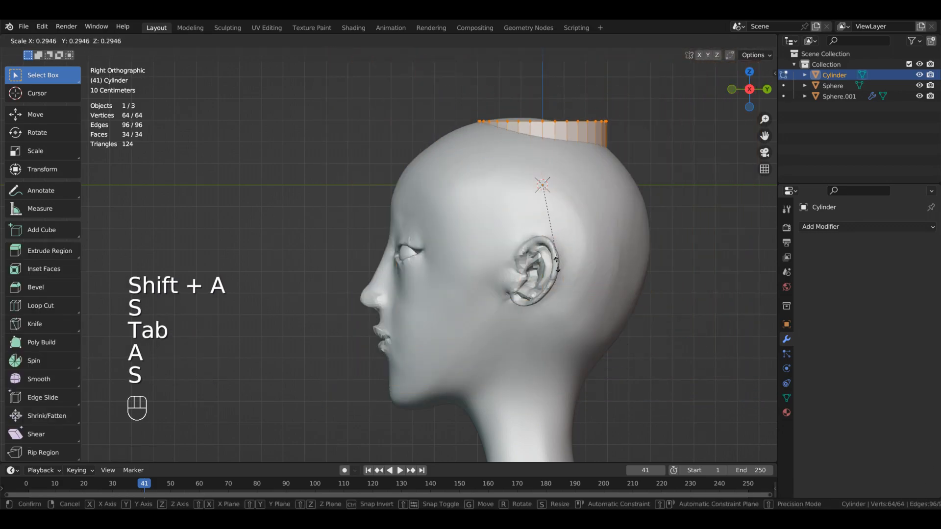
left_click(594, 283)
Turn on X-ray, shrink the cylinder mesh further and flatten it along Z into a short disc inside the head
scroll(758, 332, "down", 5)
middle_click_drag(665, 306, 887, 316)
middle_click_drag(714, 329, 770, 424, "shift")
scroll(552, 290, "up", 1)
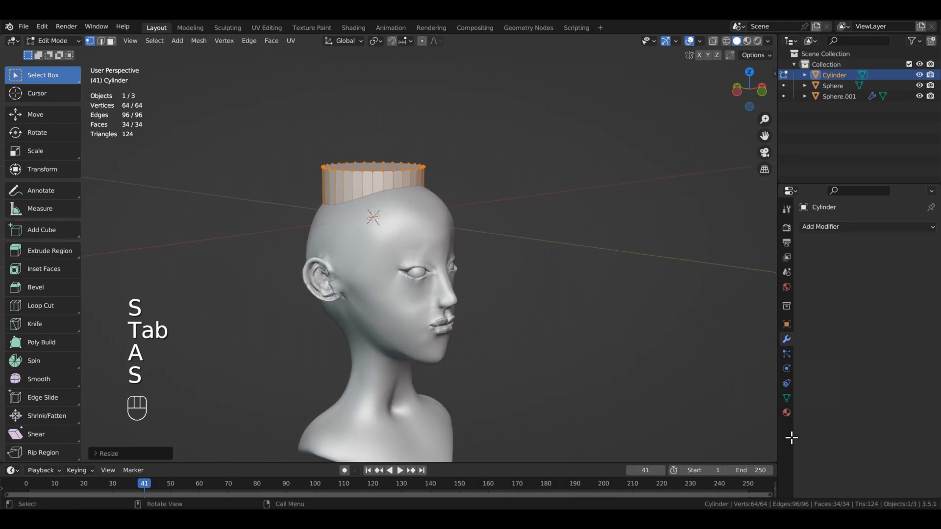
key("alt+z")
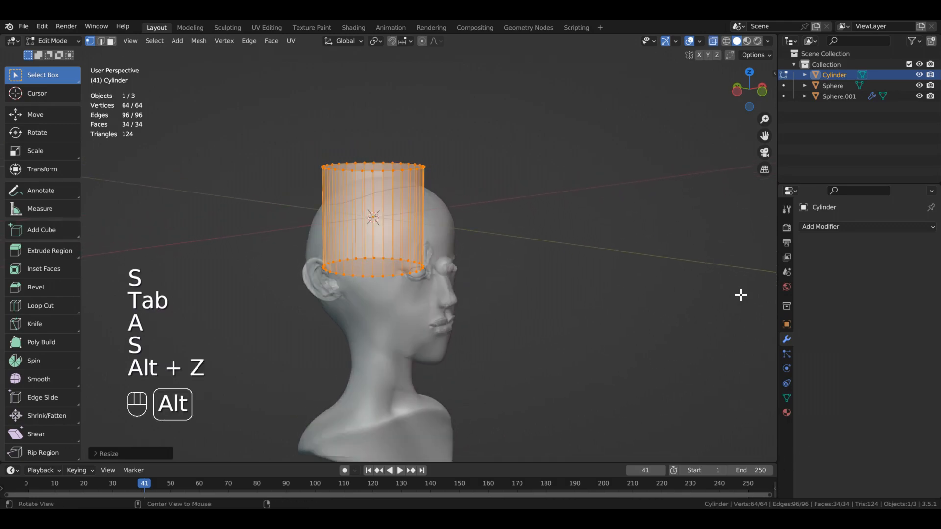
key("s")
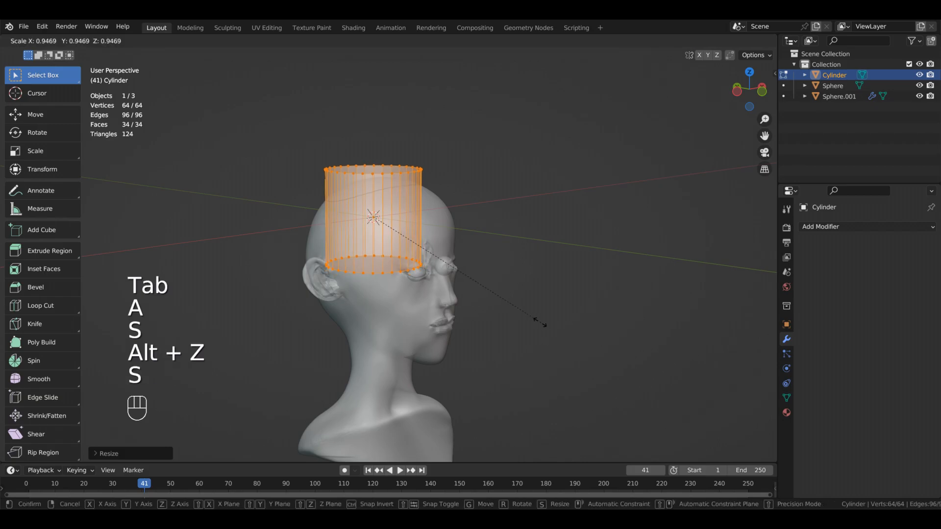
left_click(537, 322)
key("s")
key("z")
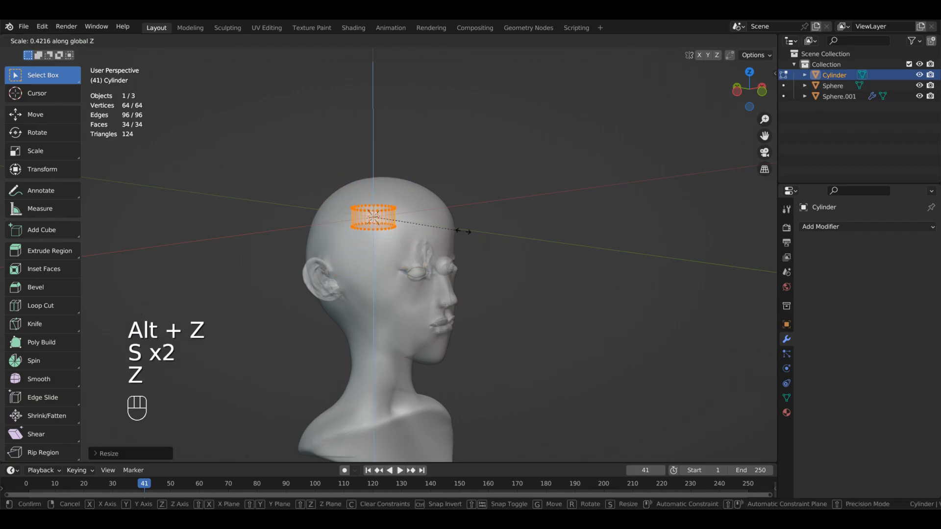
left_click(434, 227)
Move the flattened cylinder straight down along Z towards mouth height
middle_click_drag(649, 342, 587, 324)
scroll(588, 327, "up", 4)
middle_click_drag(638, 416, 634, 248)
key("g")
key("z")
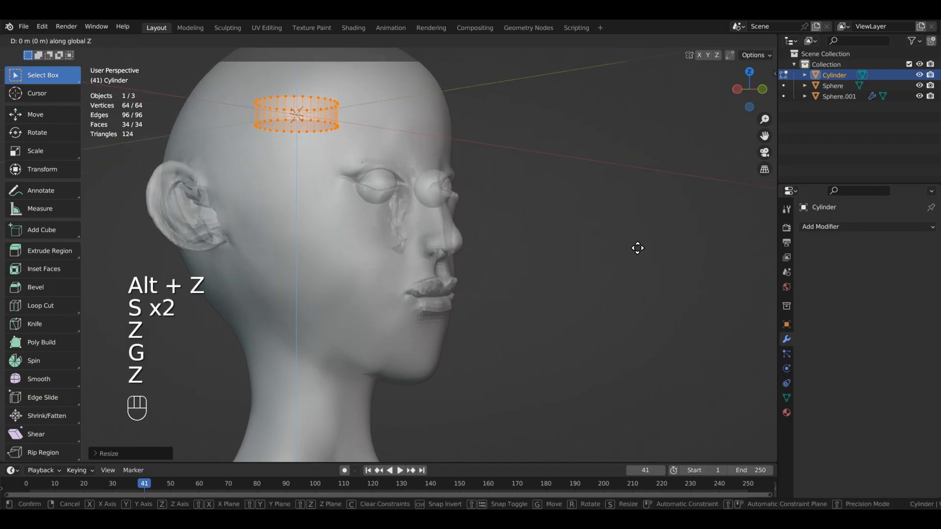
left_click(644, 478)
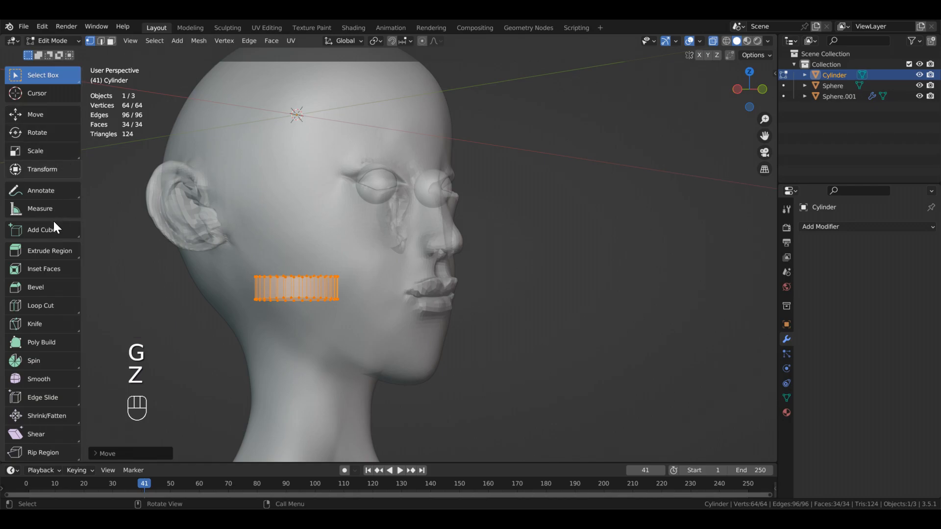
Activate the Transform tool and move the cylinder forward along Y to the mouth
left_click(53, 170)
key("ctrl+z")
scroll(588, 358, "down", 3)
middle_click_drag(593, 353, 563, 386)
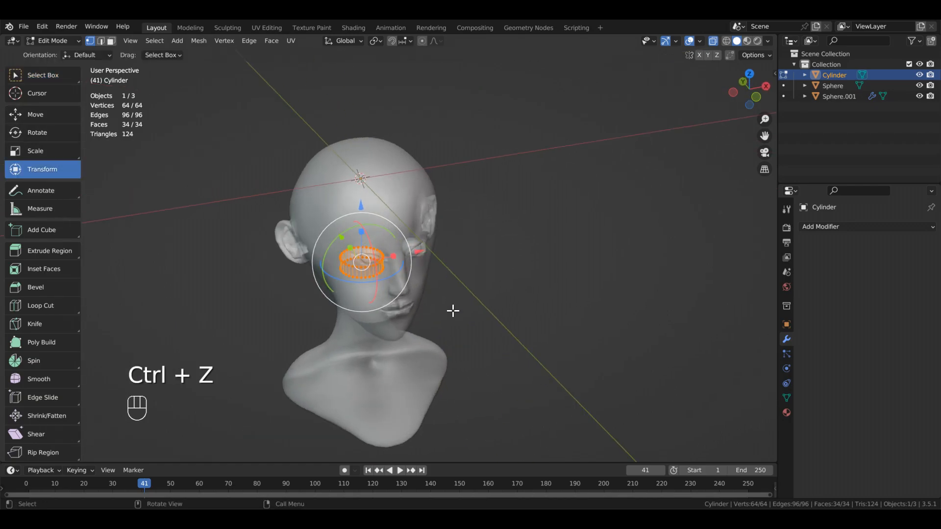
key("g")
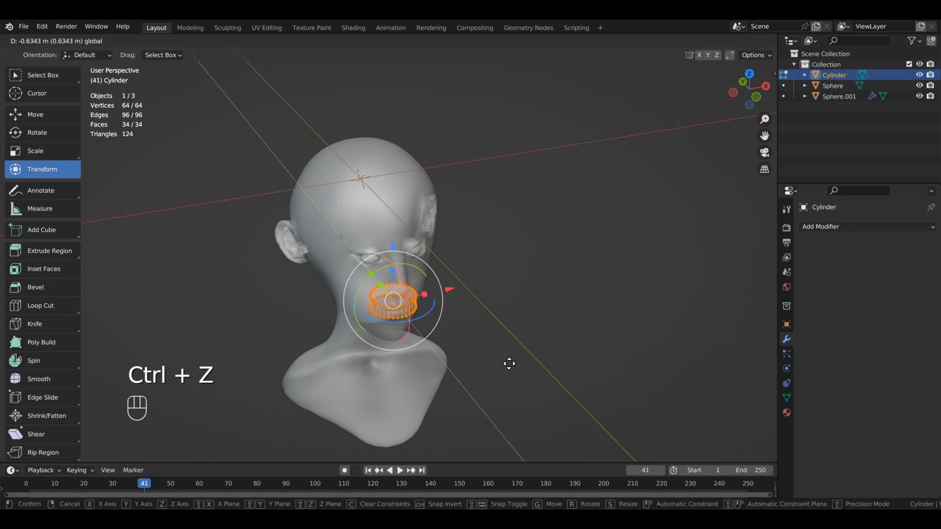
left_click(527, 385)
Lower the cylinder about 0.025 m along Z and shift it back along Y so it sits behind the lips
scroll(559, 422, "up", 4)
middle_click_drag(563, 423, 551, 296, "shift")
scroll(550, 304, "up", 1)
middle_click_drag(535, 345, 546, 309)
scroll(536, 411, "up", 3)
middle_click_drag(564, 376, 613, 317, "shift")
middle_click_drag(612, 318, 656, 322)
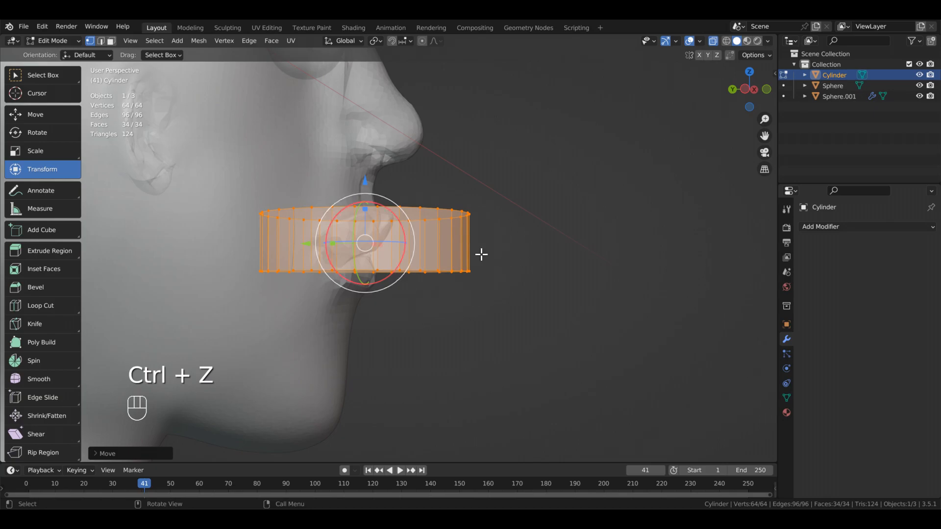
key("g")
key("z")
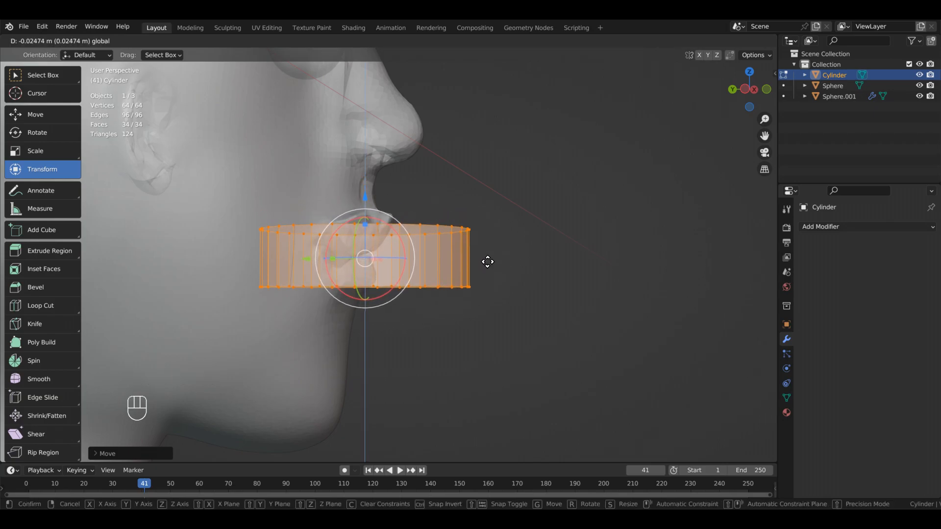
left_click(488, 261)
key("g")
key("y")
left_click(257, 326)
Resize the whole cylinder to the mouth's width and reduce its height along Z in front view
key("a")
key("a")
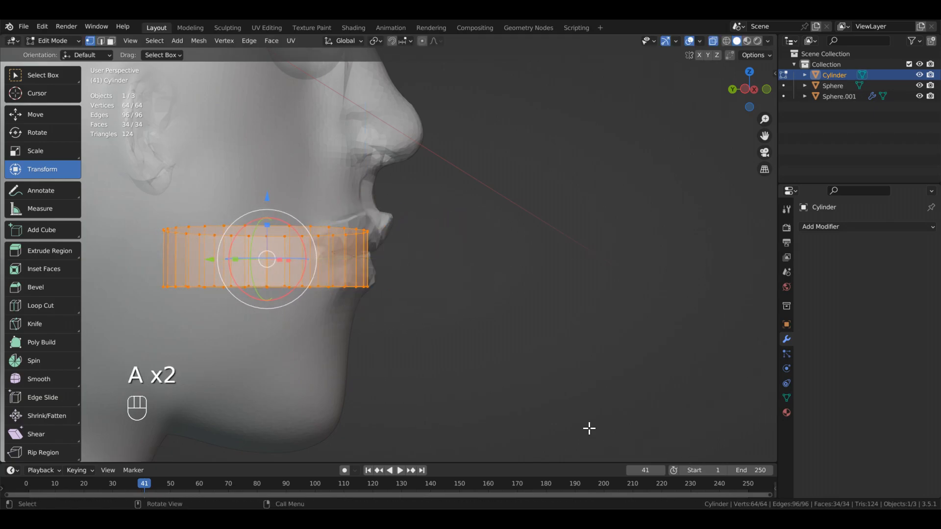
key("s")
left_click(279, 342)
middle_click_drag(426, 256, 568, 268, "alt")
key("s")
key("z")
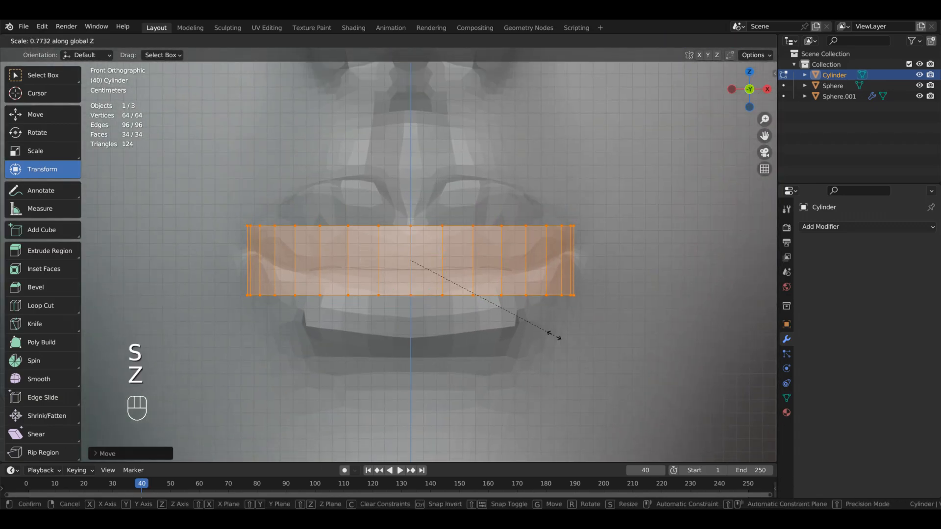
left_click(567, 358)
Fine-tune the cylinder's depth in the mouth with two moves along Y
mouse_move(566, 357)
middle_mouse_down()
mouse_move(643, 420)
mouse_move(488, 476)
mouse_move(615, 435)
mouse_move(479, 413)
mouse_move(564, 399)
middle_mouse_up()
key("g")
key("y")
left_click(622, 426)
key("g")
key("y")
left_click(605, 437)
Finish editing the cylinder with X-ray off and put the head mesh in Sculpt Mode
key("Tab")
key("alt+z")
left_click(564, 399)
left_click(54, 41)
left_click(59, 49)
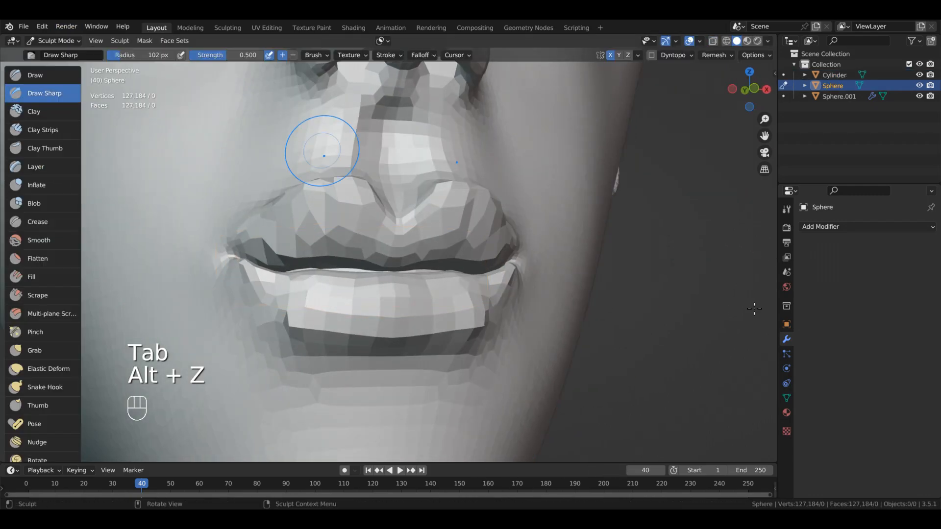
Choose the Draw Sharp brush and reduce its radius to 71 px for work around the eye
middle_click_drag(694, 416, 544, 395)
mouse_move(461, 379)
middle_mouse_down()
mouse_move(544, 393)
mouse_move(652, 375)
middle_mouse_up()
mouse_move(630, 405)
left_mouse_down("alt")
mouse_move(598, 389)
mouse_move(664, 387)
mouse_move(575, 410)
mouse_move(549, 431)
left_mouse_up("alt")
mouse_move(515, 392)
left_mouse_down("alt")
mouse_move(573, 387)
mouse_move(554, 353)
left_mouse_up("alt")
key("f")
left_click(443, 279)
left_click_drag(529, 407, 544, 392, "ctrl+alt")
mouse_move(544, 392)
middle_mouse_down()
mouse_move(582, 369)
mouse_move(573, 380)
mouse_move(560, 319)
mouse_move(572, 314)
mouse_move(582, 345)
mouse_move(559, 319)
mouse_move(498, 319)
mouse_move(611, 345)
mouse_move(557, 339)
middle_mouse_up()
key("g")
mouse_move(567, 394)
middle_mouse_down()
mouse_move(475, 403)
mouse_move(552, 336)
mouse_move(542, 318)
mouse_move(607, 311)
mouse_move(442, 259)
mouse_move(489, 252)
mouse_move(612, 362)
mouse_move(597, 361)
middle_mouse_up()
key("2")
key("bracketleft")
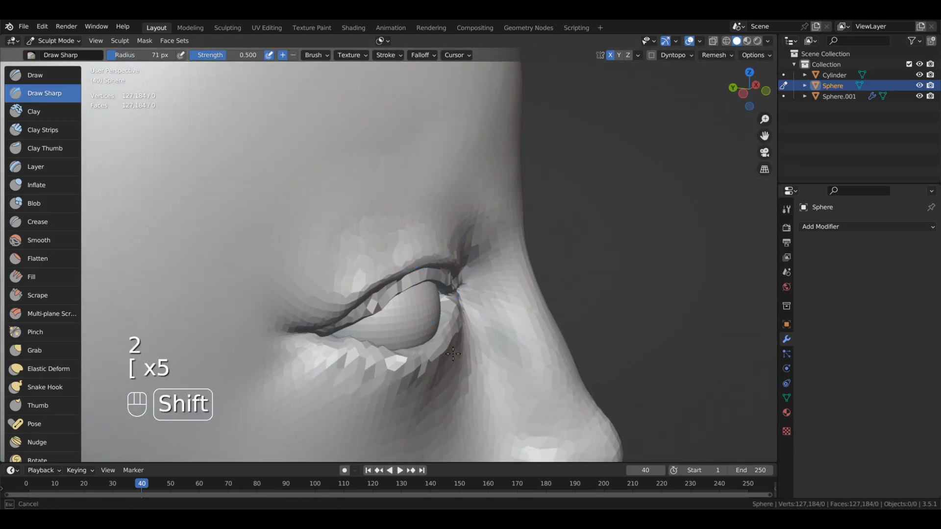
Smooth the faceted surface above the upper eyelid
middle_click_drag(508, 303, 393, 294, "alt")
left_click_drag(490, 294, 456, 277, "shift")
mouse_move(455, 294)
middle_mouse_down("alt")
mouse_move(495, 289)
mouse_move(554, 304)
middle_mouse_up("alt")
left_click_drag(500, 301, 485, 294, "shift")
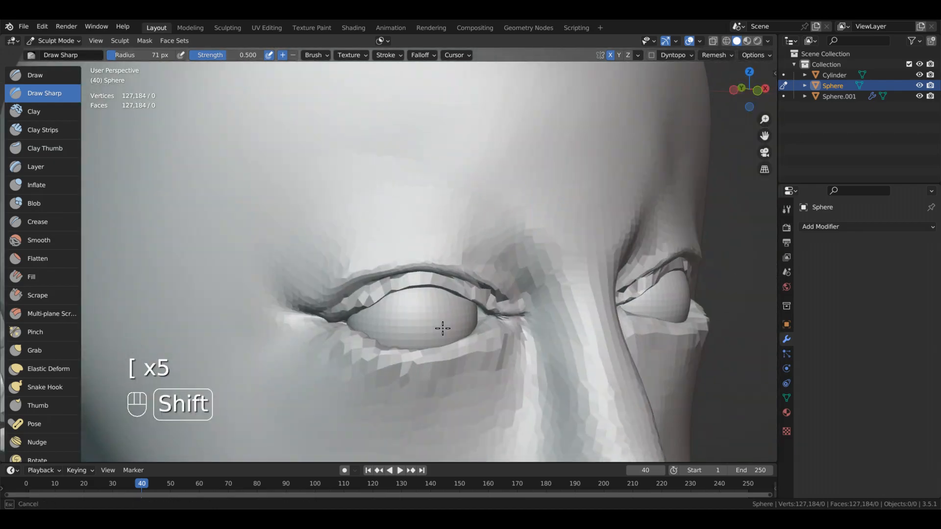
middle_click_drag(411, 352, 548, 287, "alt")
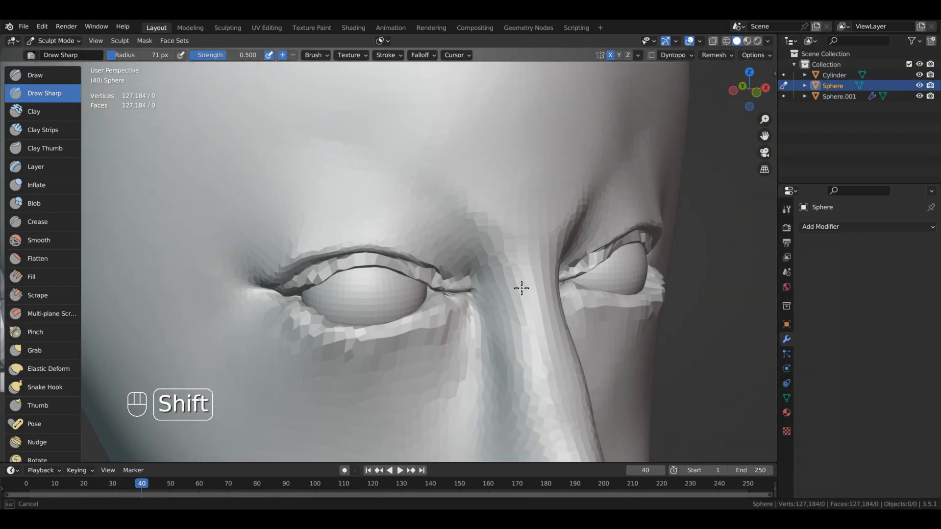
Smooth the jagged faces beneath the lower eyelid
left_click_drag(404, 365, 275, 338, "shift")
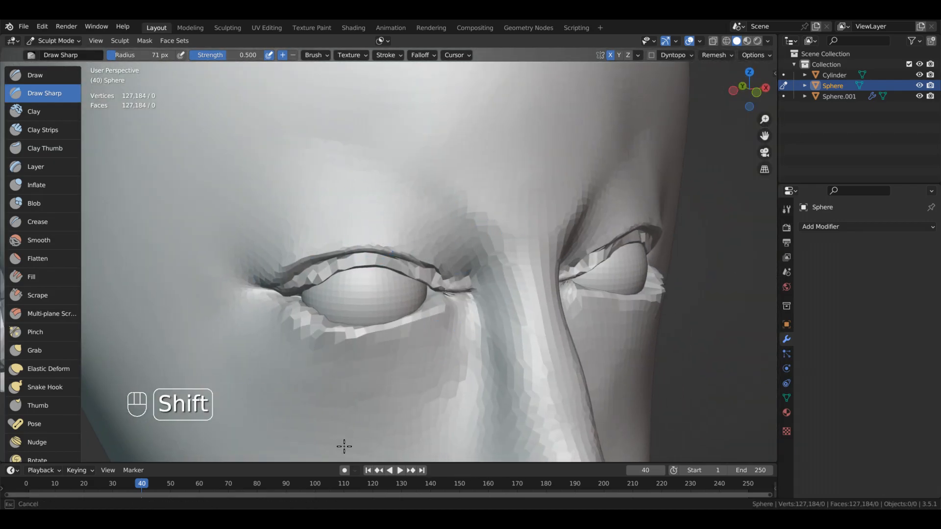
left_click_drag(442, 366, 426, 353, "shift")
middle_click_drag(426, 353, 520, 333, "alt")
middle_click_drag(402, 294, 392, 324, "alt")
left_click_drag(393, 324, 363, 333, "shift")
middle_click_drag(323, 299, 302, 328, "alt")
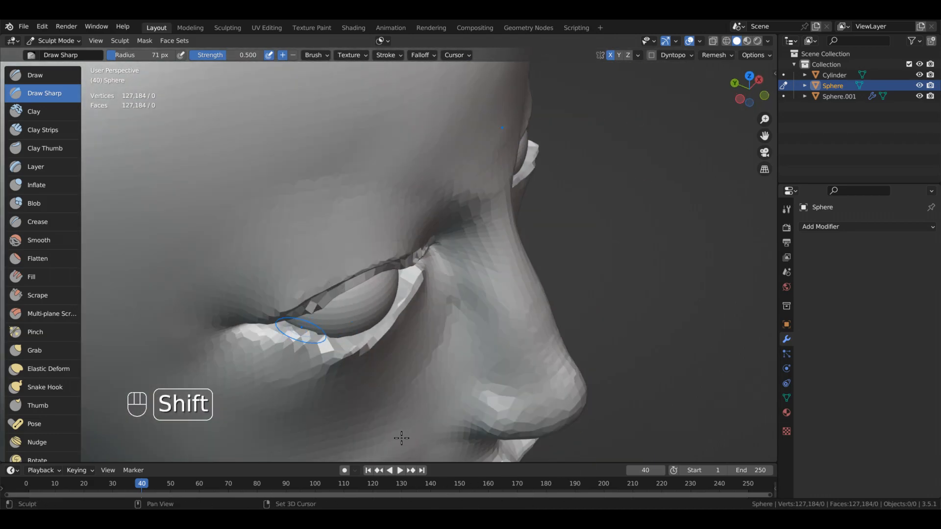
Finish the lower eyelid smoothing and save the file
mouse_move(512, 405)
middle_mouse_down("alt")
mouse_move(551, 386)
mouse_move(451, 464)
middle_mouse_up("alt")
middle_click_drag(395, 340, 419, 350, "alt")
scroll(381, 366, "down", 3)
scroll(353, 323, "up", 2)
middle_click_drag(353, 324, 386, 341, "alt")
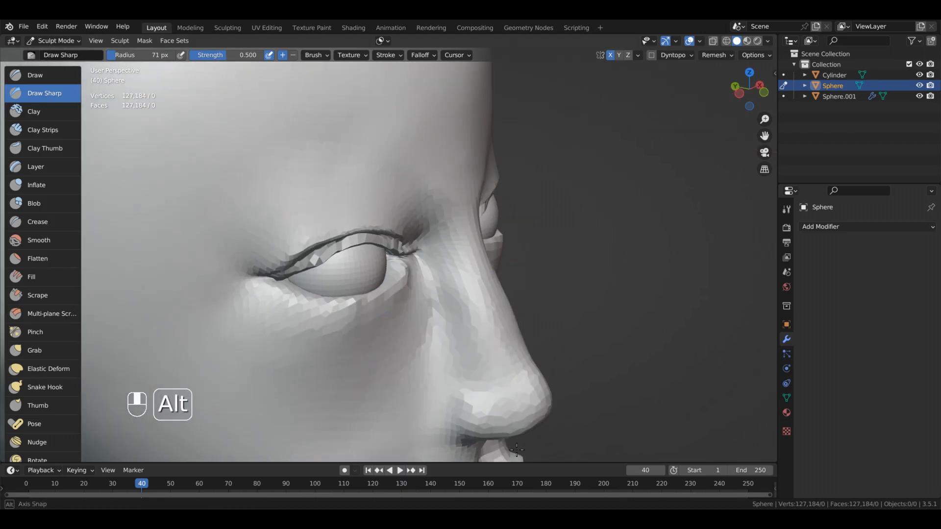
middle_click_drag(516, 450, 479, 416, "alt")
key("2")
key("ctrl+s")
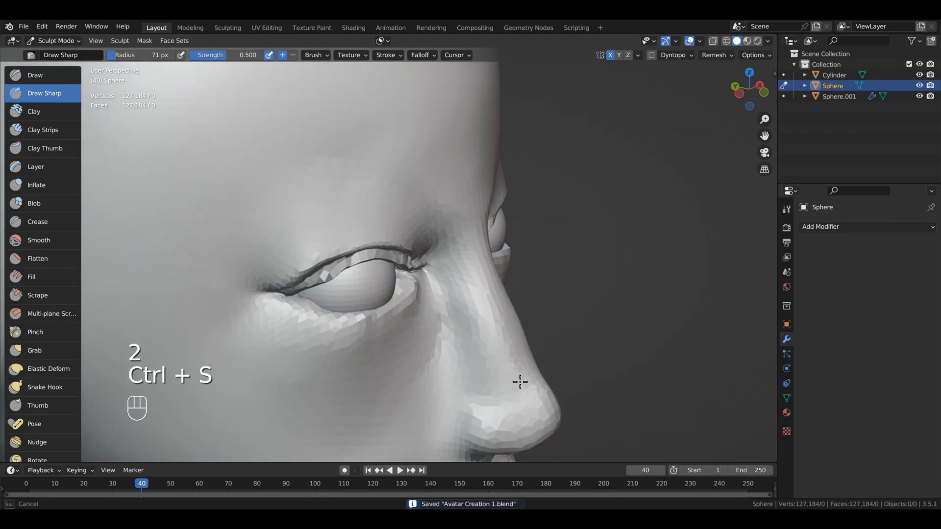
Pull the lower eyelid towards the eyeball using the Grab brush with a radius of 105 px
key("8")
key("bracketright")
key("bracketright")
key("bracketright")
key("bracketright")
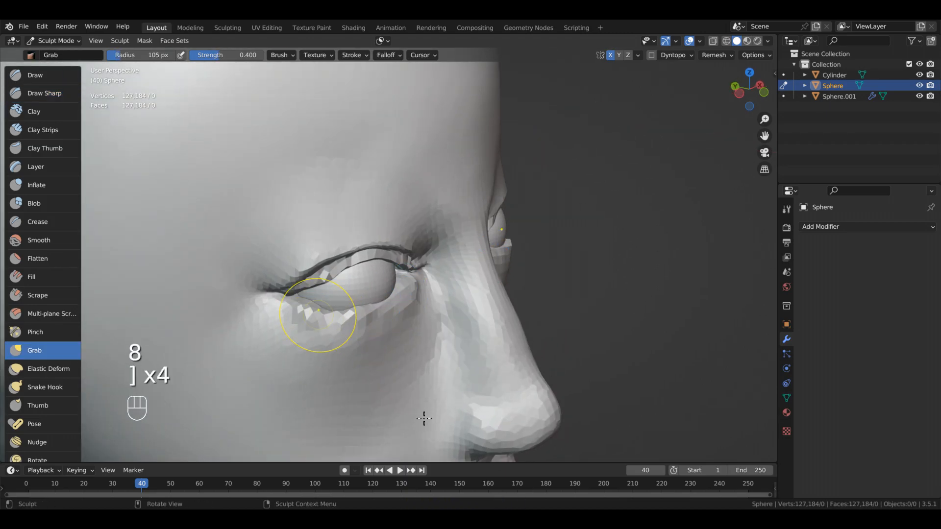
mouse_move(532, 399)
middle_mouse_down()
mouse_move(452, 426)
mouse_move(469, 427)
mouse_move(470, 418)
middle_mouse_up()
middle_click_drag(473, 450, 470, 402, "alt")
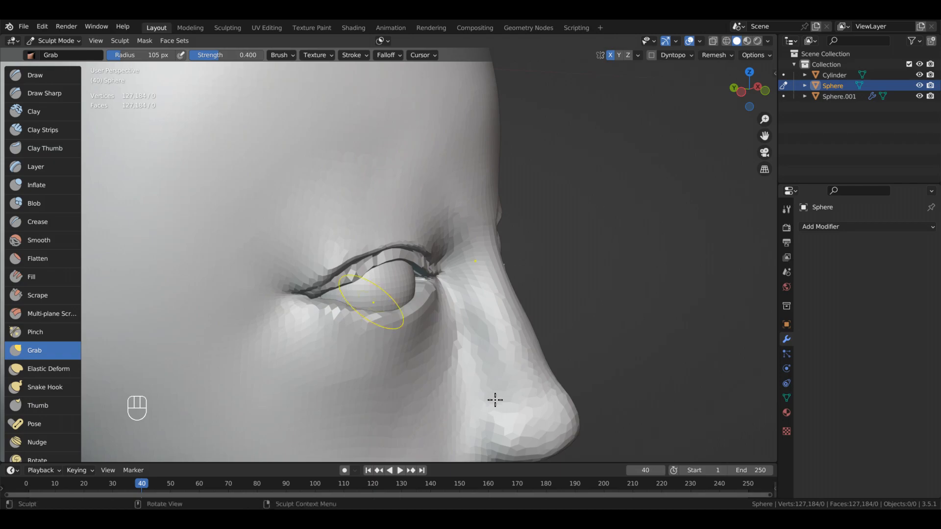
middle_click_drag(556, 388, 520, 390, "alt")
Undo the last three Grab strokes and rework the lower eyelid with the Grab radius reduced to 67 px
key("ctrl+z")
key("ctrl+z")
key("ctrl+z")
middle_click_drag(529, 431, 565, 394, "alt")
key("bracketleft")
key("bracketleft")
key("bracketleft")
key("bracketleft")
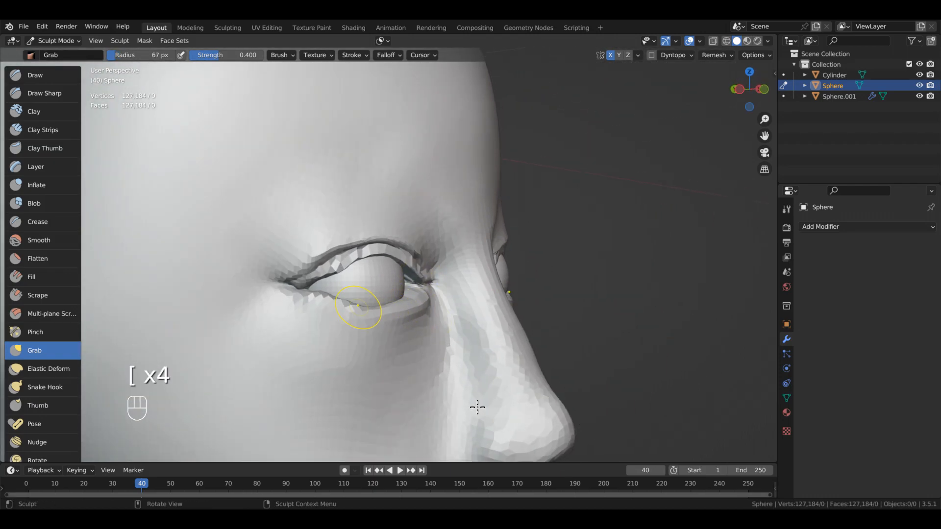
middle_click_drag(476, 411, 385, 442, "alt")
mouse_move(452, 398)
middle_mouse_down("alt")
mouse_move(441, 401)
mouse_move(494, 441)
mouse_move(465, 410)
middle_mouse_up("alt")
mouse_move(465, 411)
left_mouse_down()
mouse_move(464, 421)
mouse_move(441, 394)
left_mouse_up()
mouse_move(442, 394)
middle_mouse_down()
mouse_move(495, 433)
mouse_move(554, 423)
mouse_move(543, 448)
mouse_move(443, 428)
mouse_move(488, 408)
middle_mouse_up()
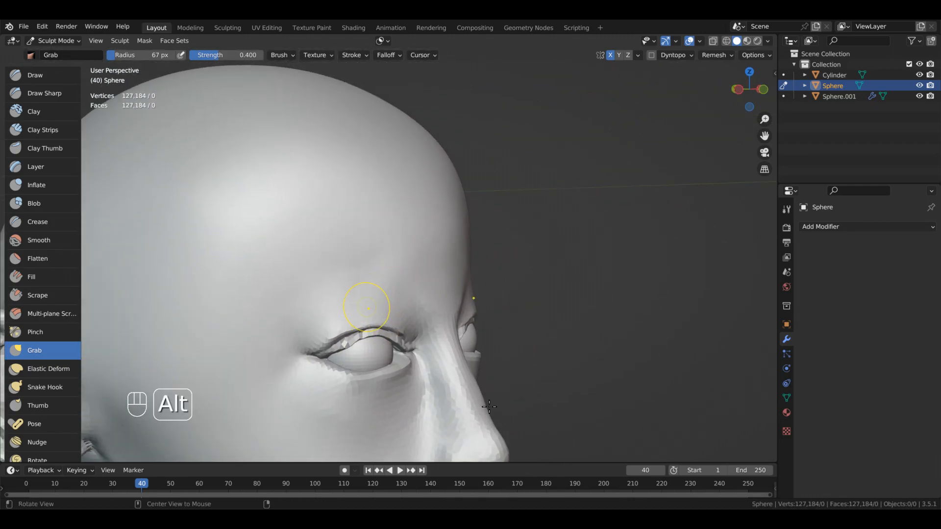
Return to Object Mode, add a plane and scale it down to a small square
key("ctrl+Tab")
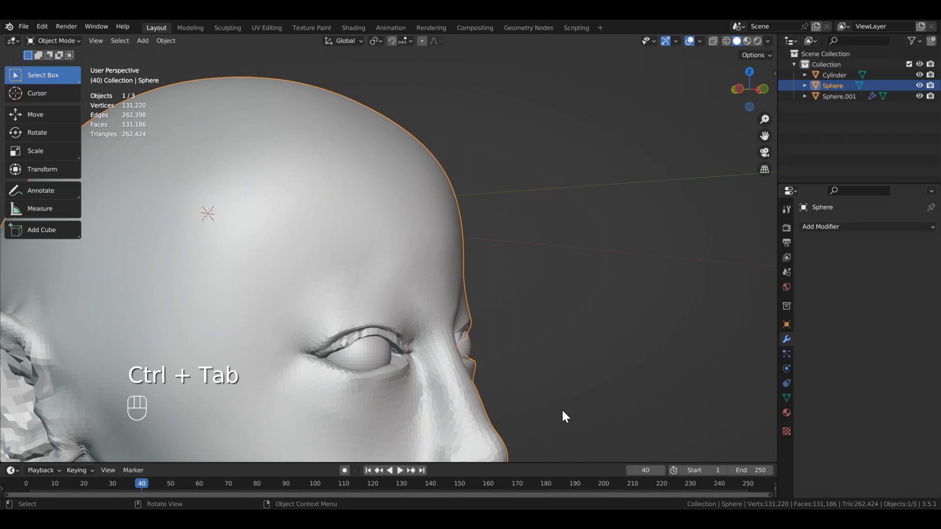
scroll(563, 411, "down", 2)
middle_click_drag(558, 410, 572, 358, "shift")
key("shift+a")
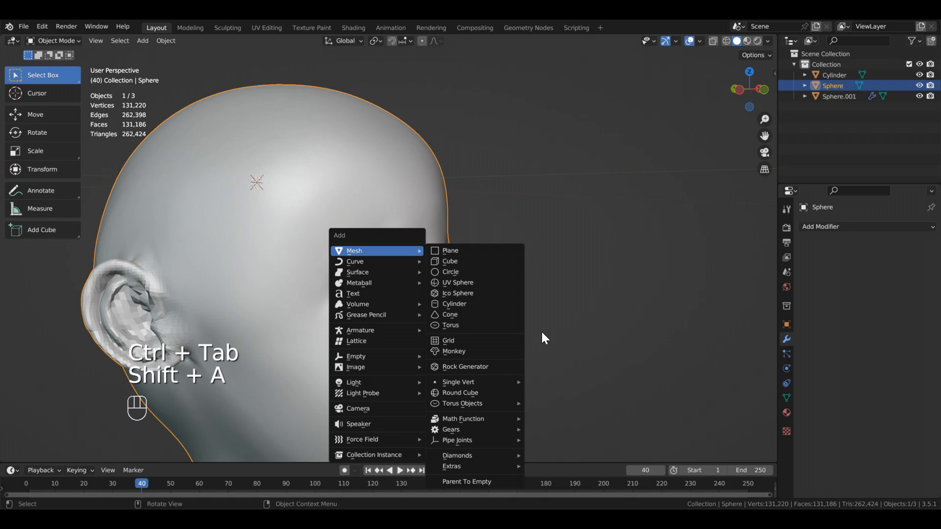
key("Return")
key("s")
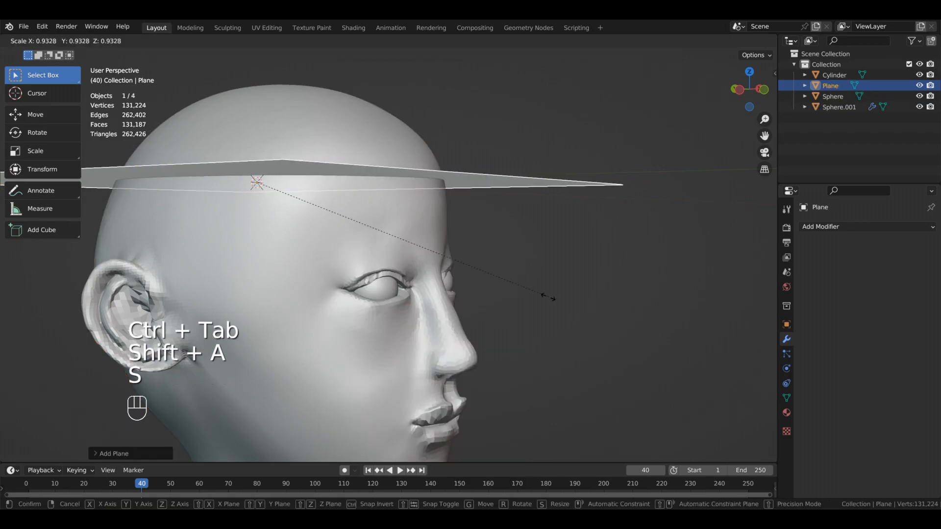
left_click(288, 203)
Move the plane forward along Y in front of the face and lower it along Z towards eye level
key("g")
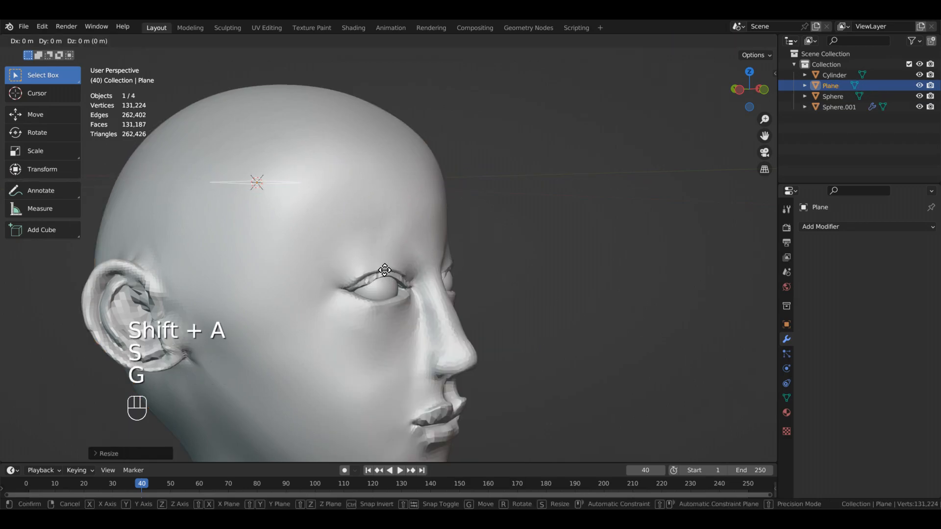
key("y")
left_click(702, 323)
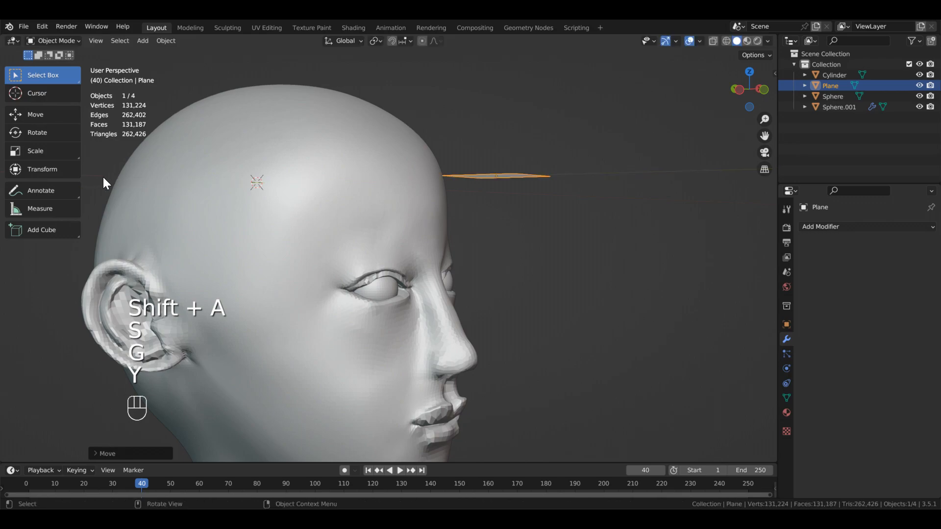
left_click(43, 170)
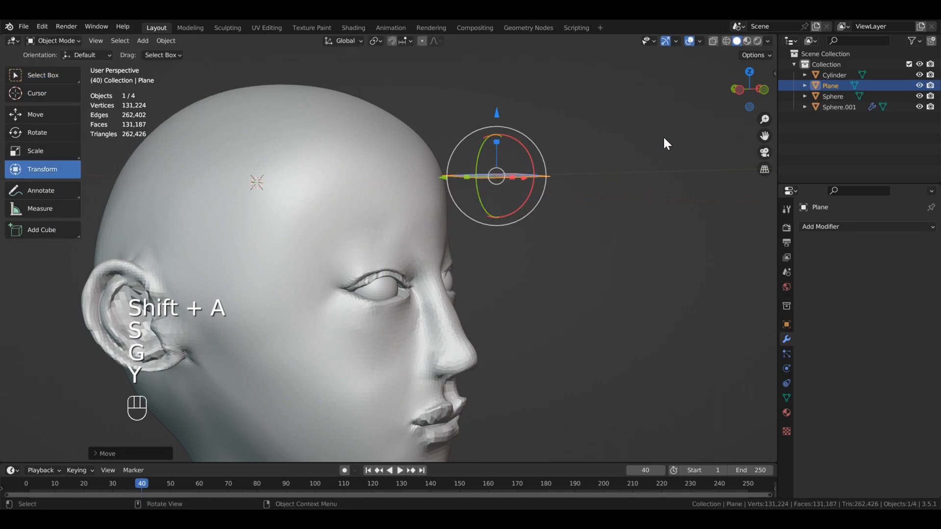
left_click_drag(497, 112, 491, 184)
Rotate the plane about the X axis until it stands upright and scale it along Y
mouse_move(725, 350)
middle_mouse_down()
mouse_move(651, 411)
mouse_move(735, 366)
mouse_move(725, 333)
middle_mouse_up()
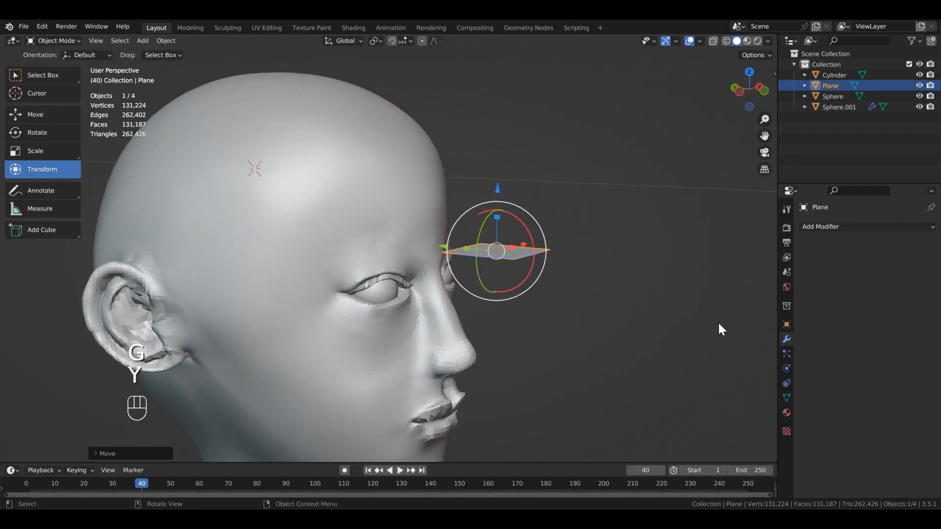
left_click_drag(520, 221, 530, 288)
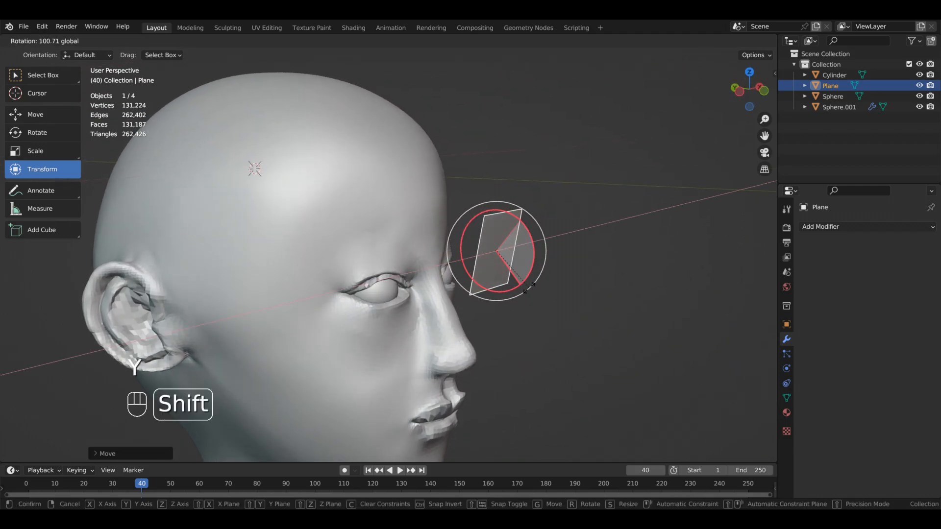
left_click_drag(526, 189, 534, 202)
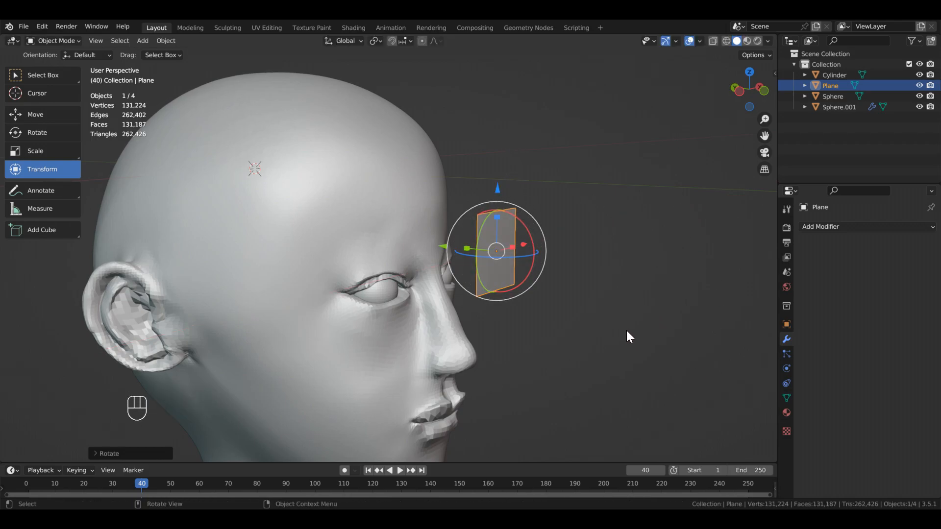
left_click_drag(466, 249, 477, 248)
left_click(490, 248)
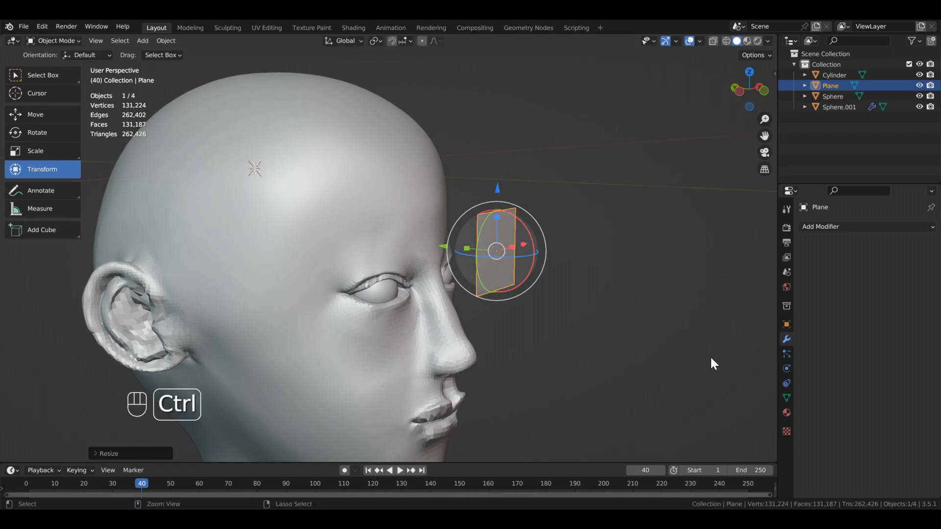
Undo the plane's last scaling and scale it uniformly down to a much smaller upright square
key("ctrl+z")
middle_click_drag(772, 379, 679, 303)
key("s")
left_click(559, 285)
middle_click_drag(745, 311, 710, 326, "alt")
key("s")
left_click(656, 343)
middle_click_drag(656, 343, 760, 360)
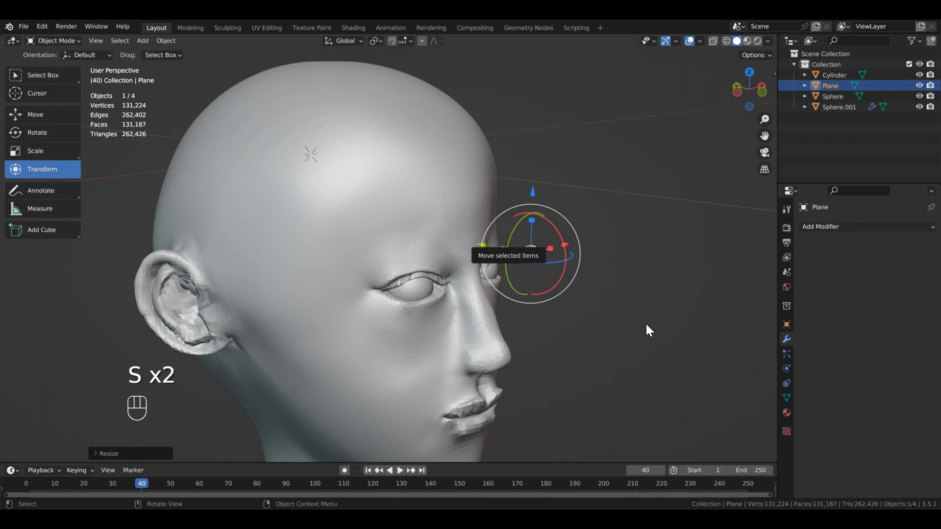
Move the small plane to the lower forehead between the brows and shift it along Y just in front of the skin
key("g")
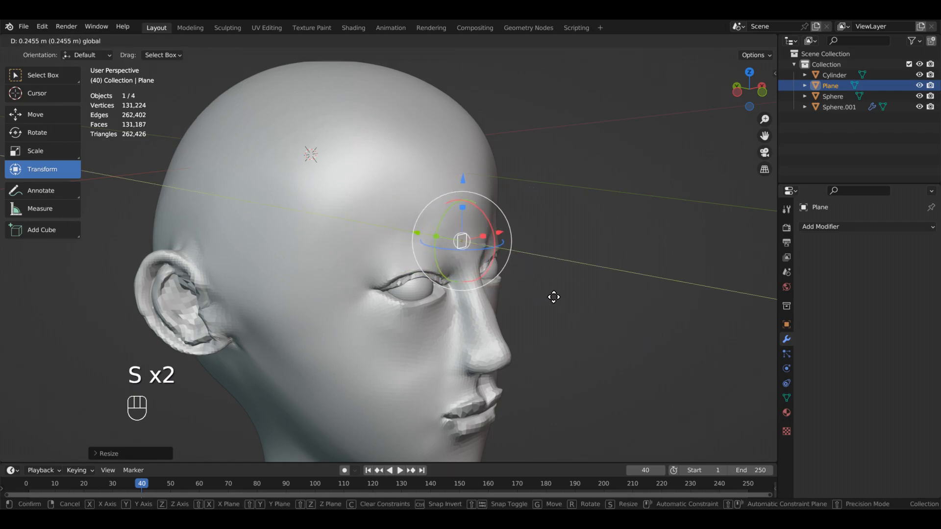
left_click(555, 298)
scroll(637, 339, "up", 4)
middle_click_drag(657, 335, 594, 319)
middle_click_drag(594, 319, 559, 327, "shift")
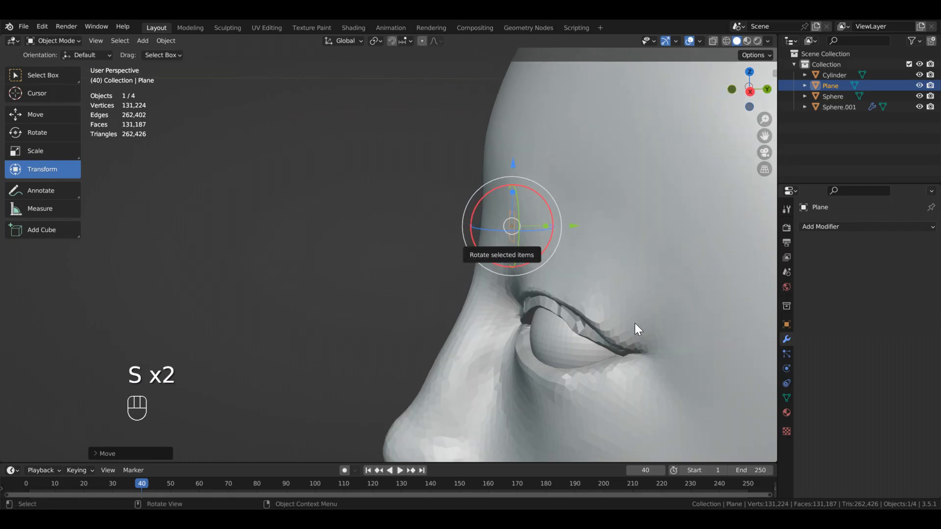
key("g")
key("y")
left_click(586, 336)
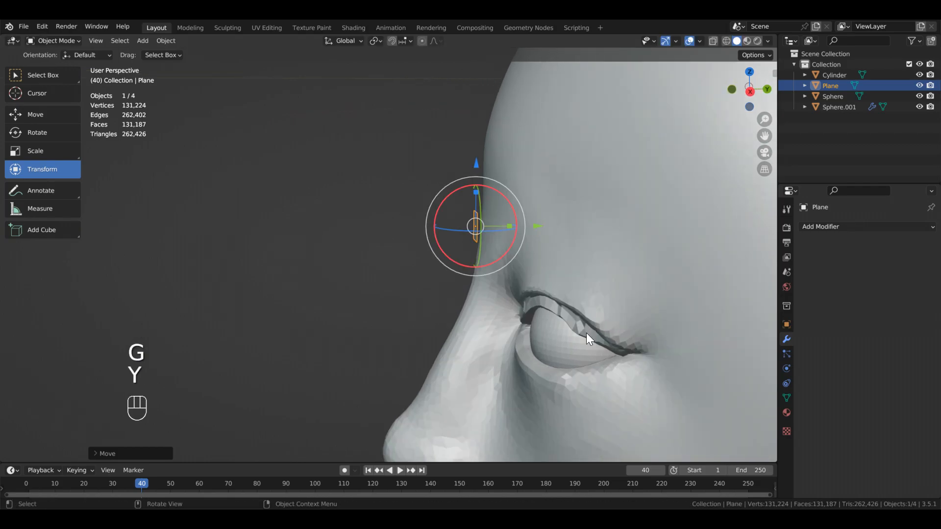
Set up Face Project snapping so new geometry follows the head's surface
middle_click_drag(632, 377, 716, 364)
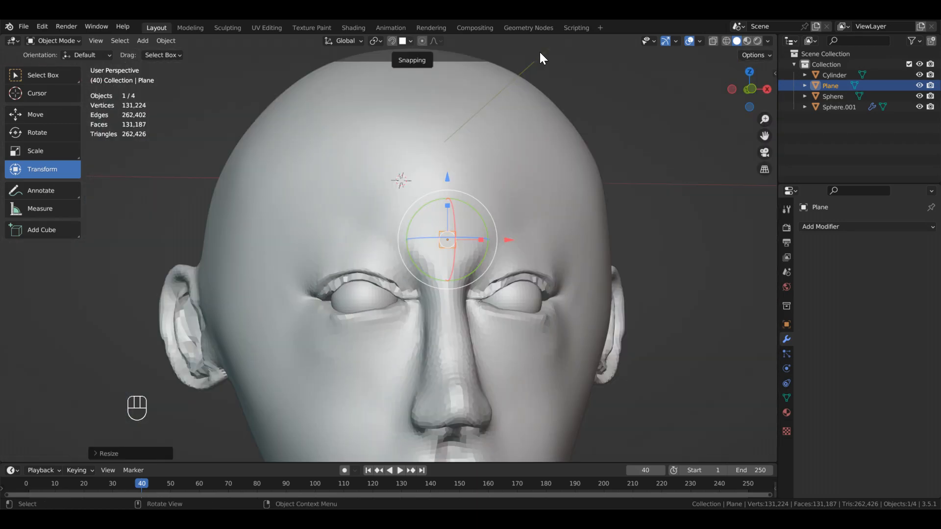
left_click(406, 42)
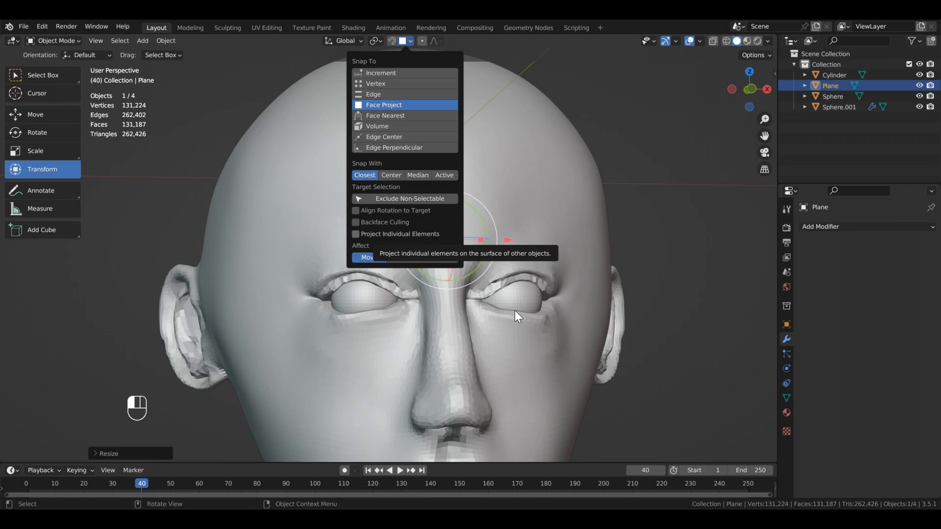
left_click(384, 211)
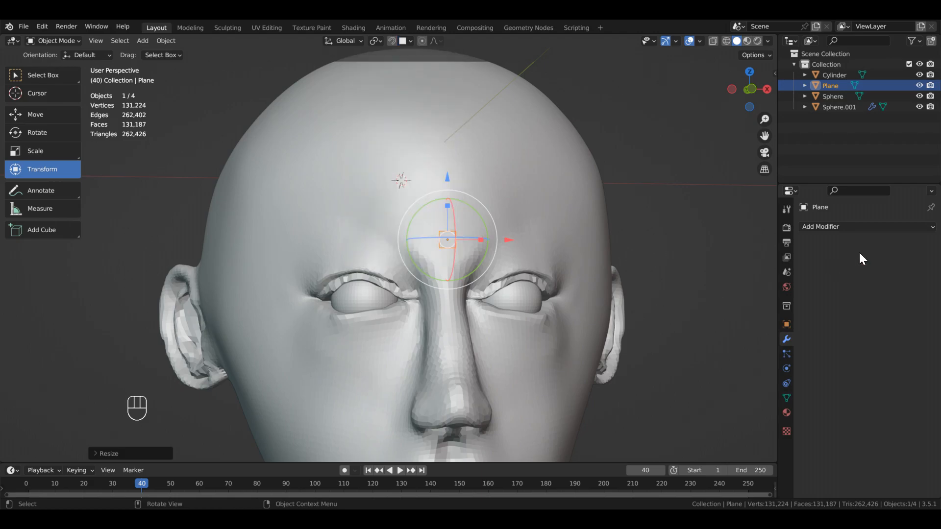
In Edit Mode with snapping on, extrude the plane's side edge six times along one brow to form an eyebrow strip
key("Tab")
key("2")
scroll(648, 270, "up", 2)
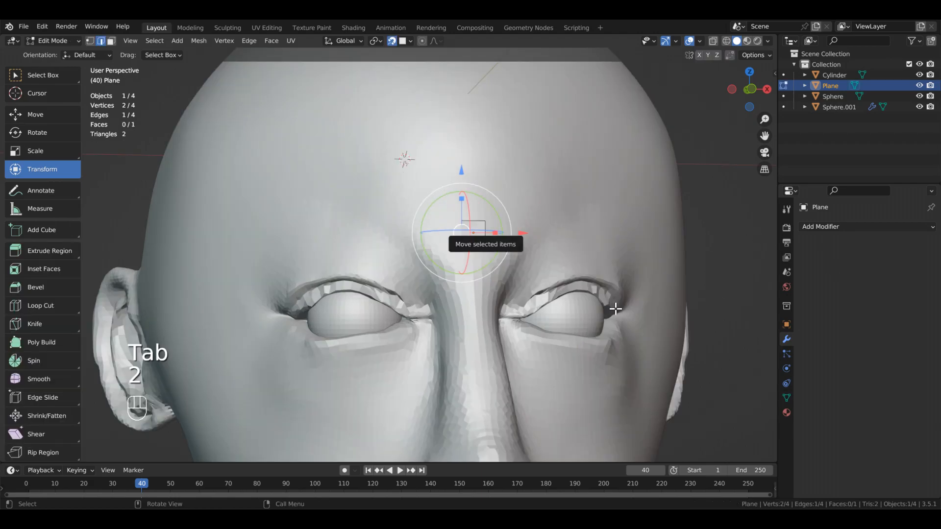
key("e")
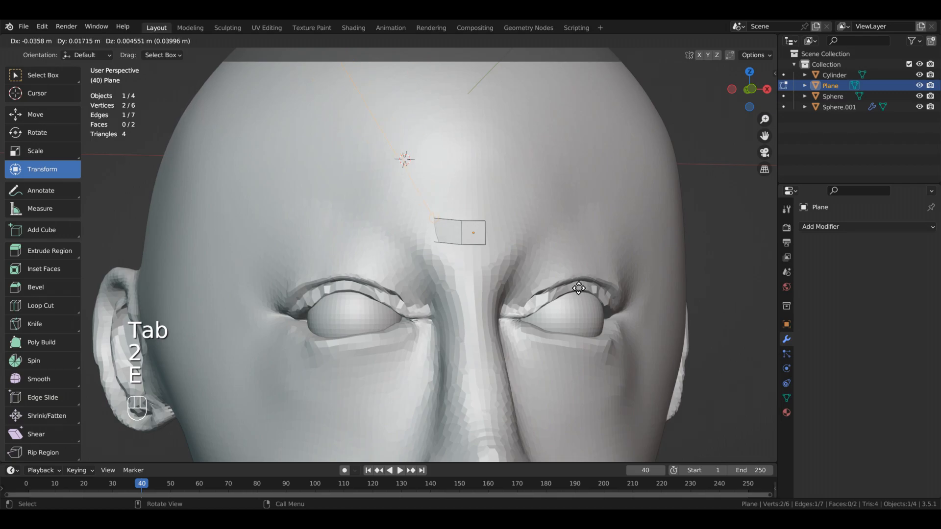
left_click(577, 288)
key("e")
left_click(522, 284)
key("e")
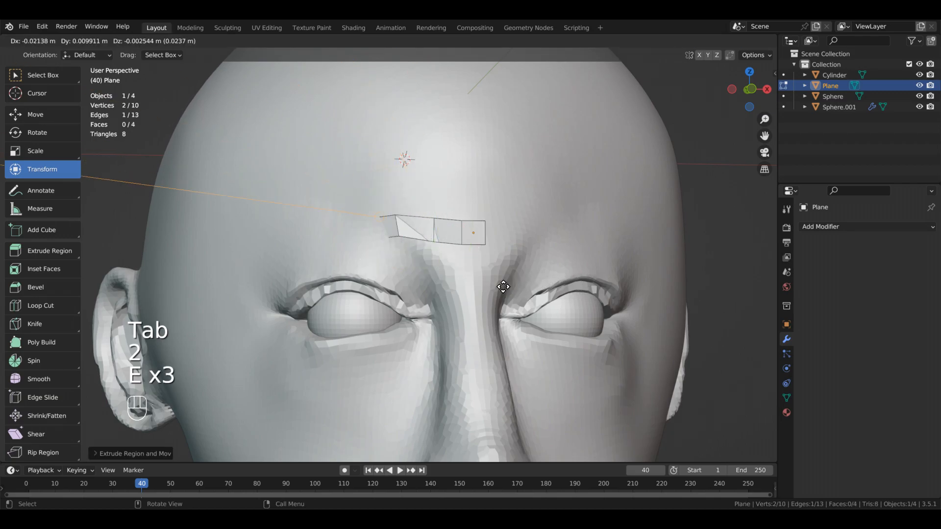
left_click(481, 278)
key("e")
left_click(423, 292)
key("e")
left_click(393, 303)
key("e")
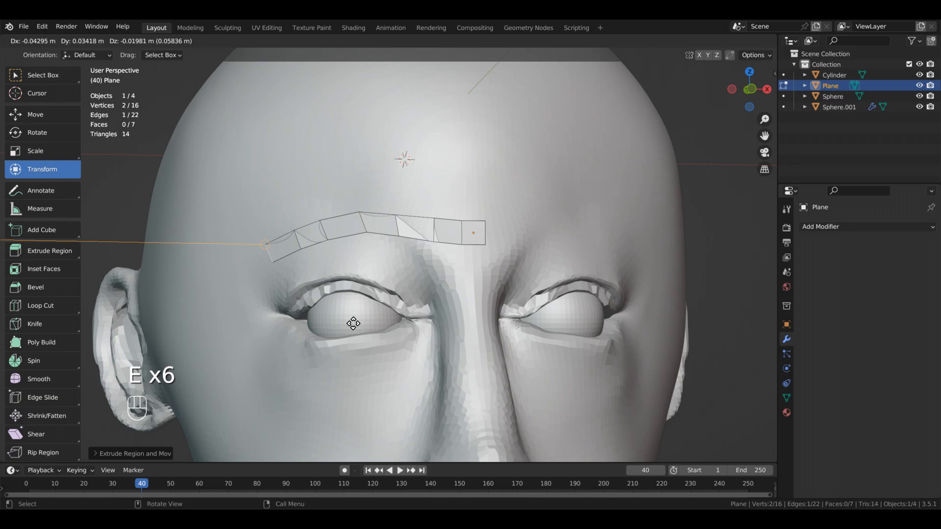
left_click(352, 324)
middle_click_drag(403, 329, 555, 326)
key("3")
left_click(626, 295)
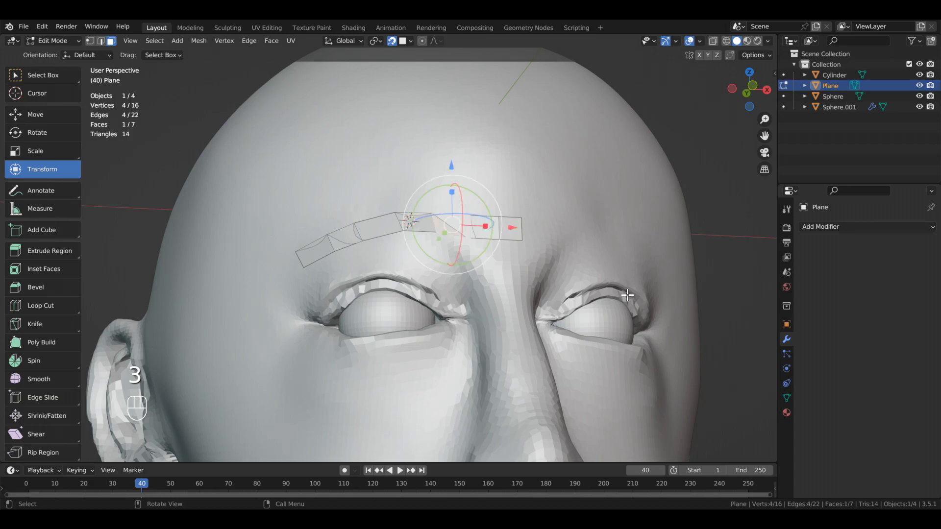
left_click(680, 302)
scroll(567, 309, "down", 3)
scroll(567, 309, "up", 3)
middle_click_drag(567, 309, 574, 343)
Return to Object Mode and apply the eyebrow strip's transforms so its origin sits at the 3D cursor
key("Tab")
scroll(584, 313, "down", 2)
key("ctrl+a")
key("Return")
key("shift+s")
left_click(571, 331)
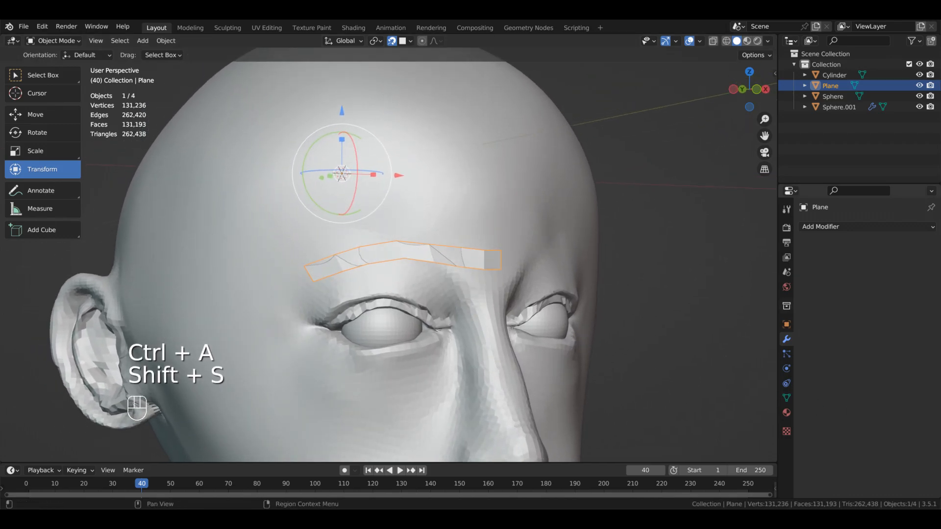
Add a Mirror modifier on the X axis to the eyebrow strip
left_click(833, 226)
left_click(708, 350)
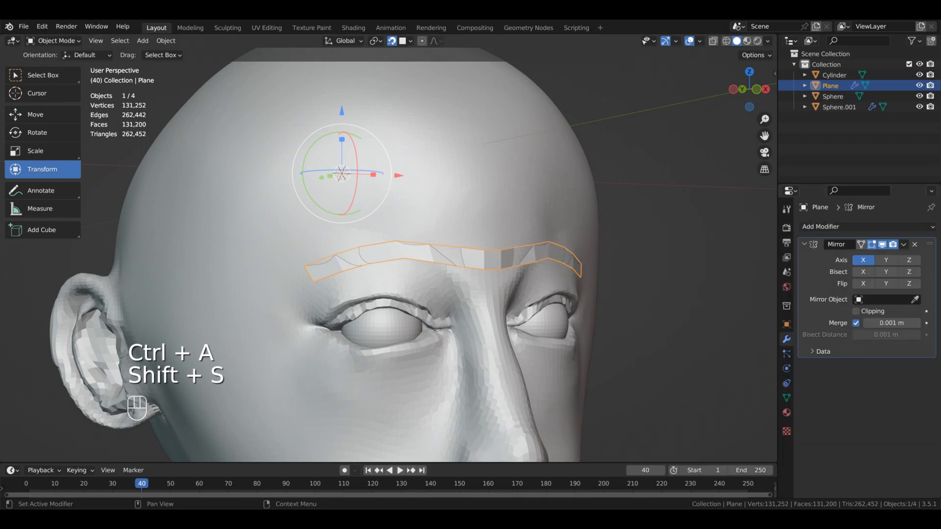
mouse_move(649, 374)
middle_mouse_down()
mouse_move(640, 364)
mouse_move(652, 368)
middle_mouse_up()
Delete the two innermost faces of the eyebrow strip above the nose bridge to separate the brows, and return to Object Mode
key("Tab")
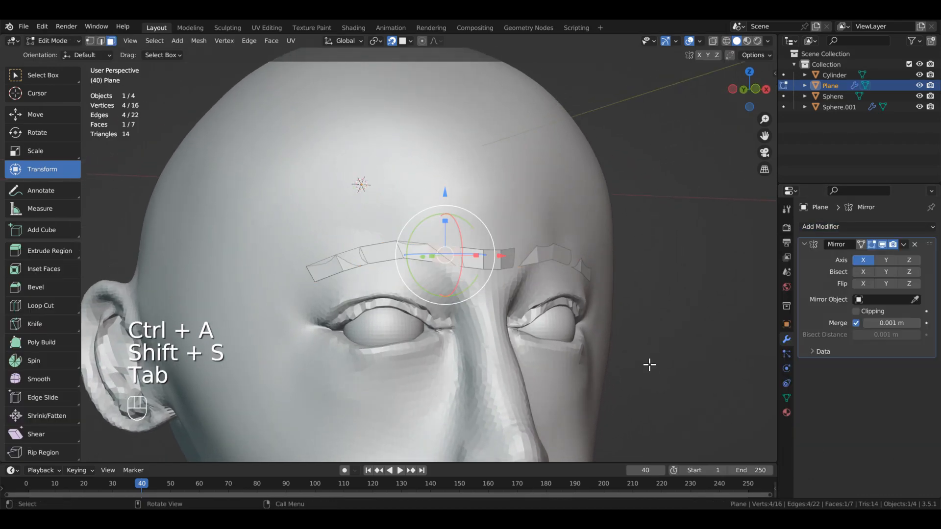
key("2")
key("3")
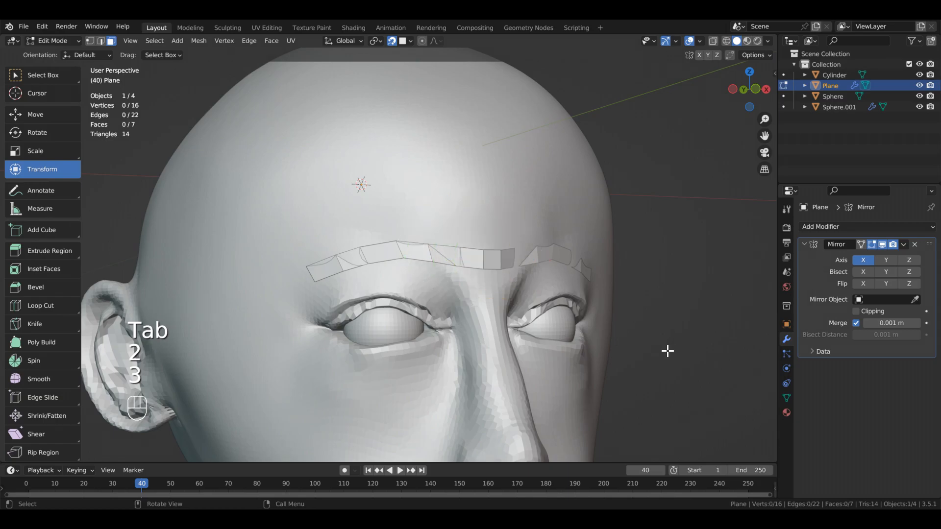
key("shift")
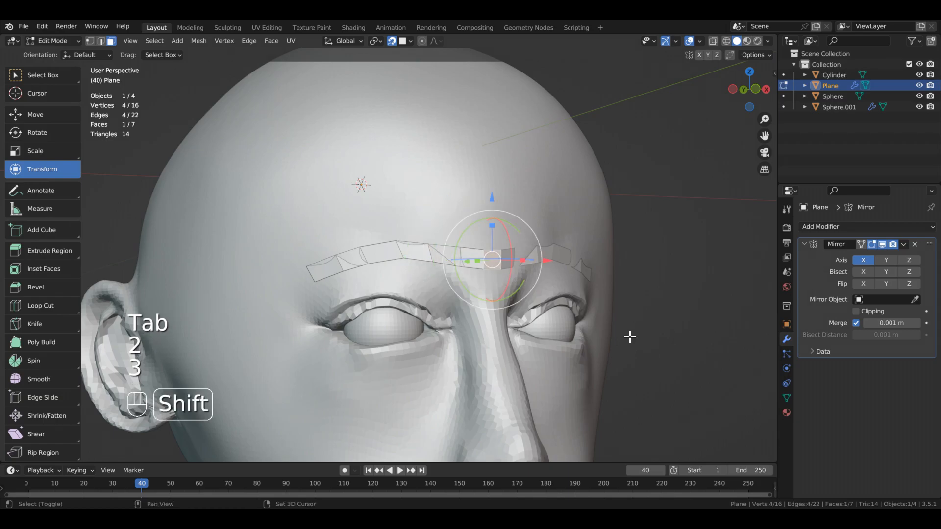
key("x")
key("Return")
middle_click_drag(652, 389, 640, 337)
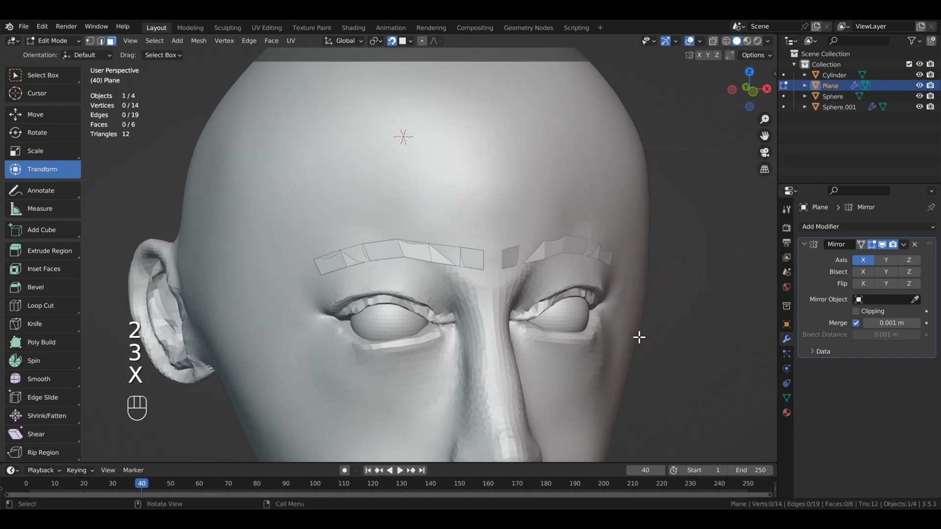
key("x")
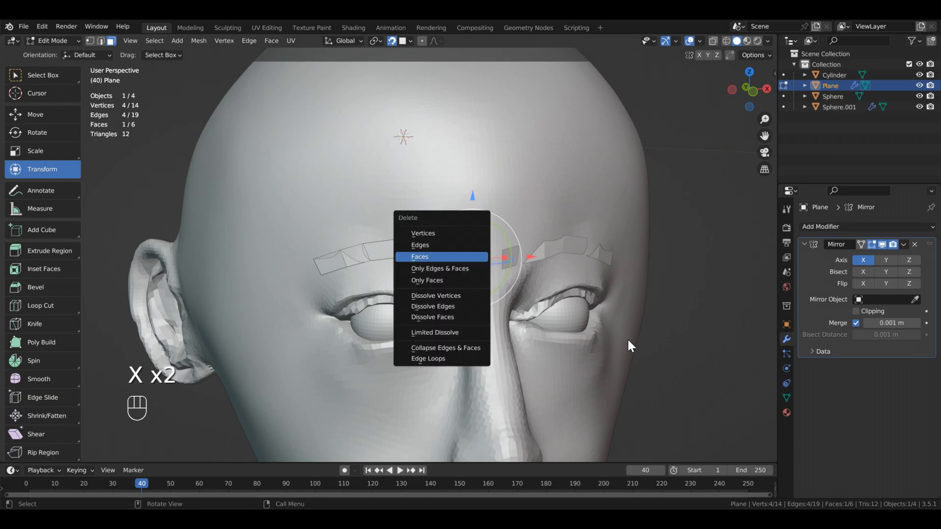
key("Return")
mouse_move(642, 388)
middle_mouse_down()
mouse_move(631, 301)
mouse_move(651, 395)
mouse_move(670, 387)
mouse_move(642, 422)
mouse_move(643, 400)
middle_mouse_up()
key("Tab")
Add a Solidify modifier to the eyebrows and collapse both modifiers' settings
middle_click_drag(596, 363, 636, 363)
left_click(833, 227)
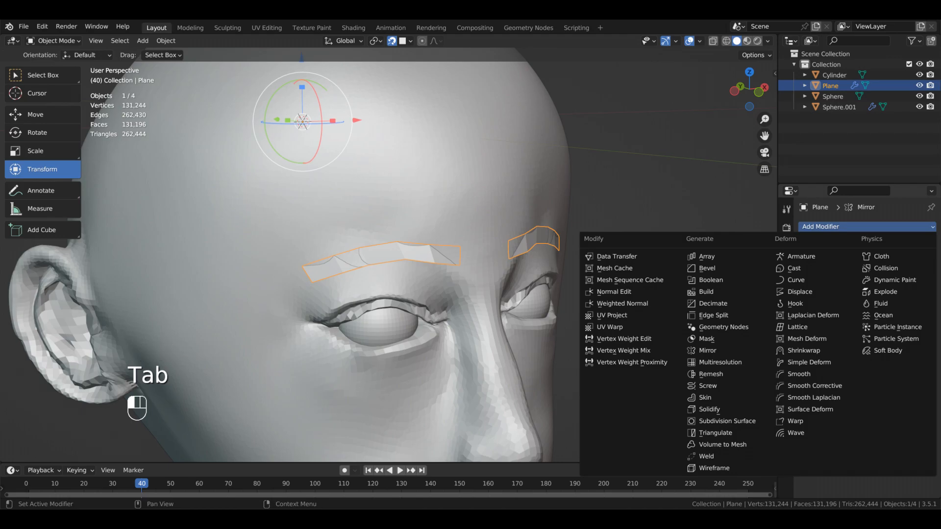
left_click(715, 410)
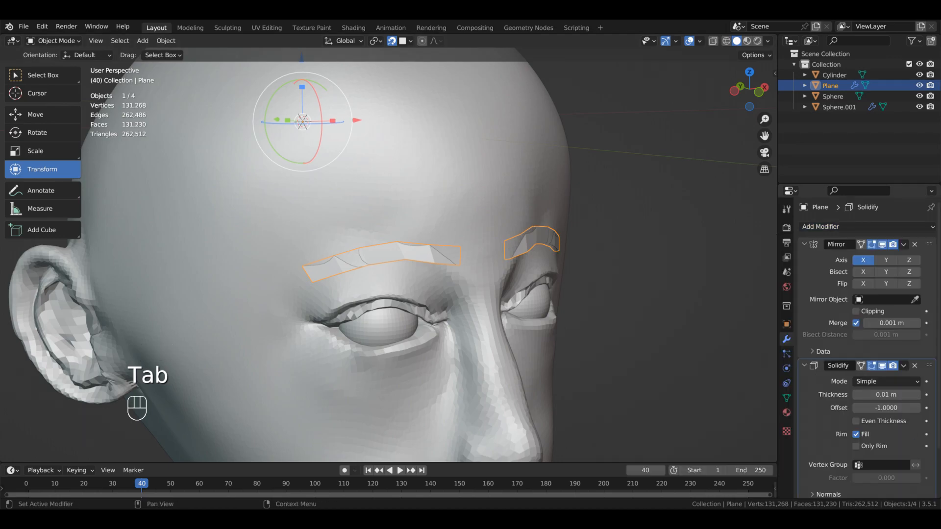
left_click(805, 244)
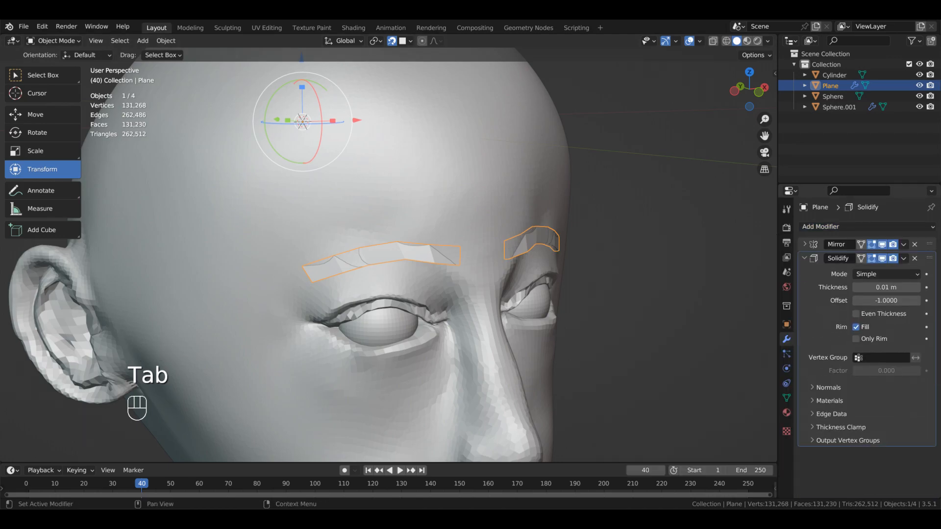
left_click(804, 259)
Set the eyebrows' Solidify offset to about -0.4362 and its thickness to 0.005 m
middle_click_drag(665, 374, 878, 346)
scroll(582, 360, "up", 3)
left_click(804, 258)
left_click_drag(878, 300, 853, 300)
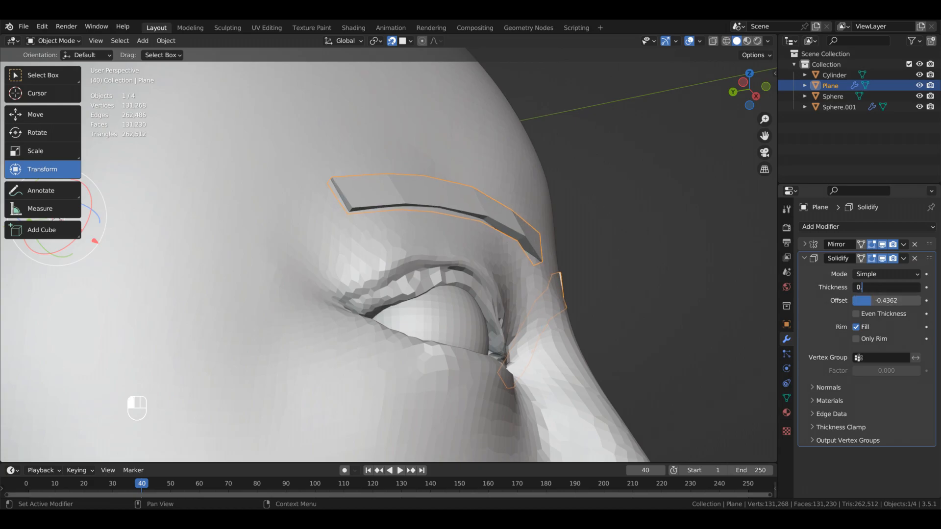
key("Return")
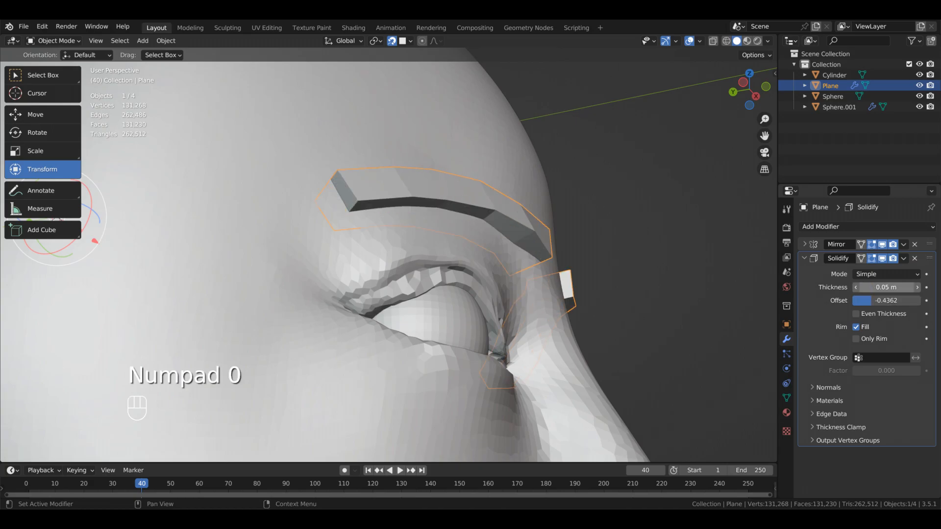
key("Return")
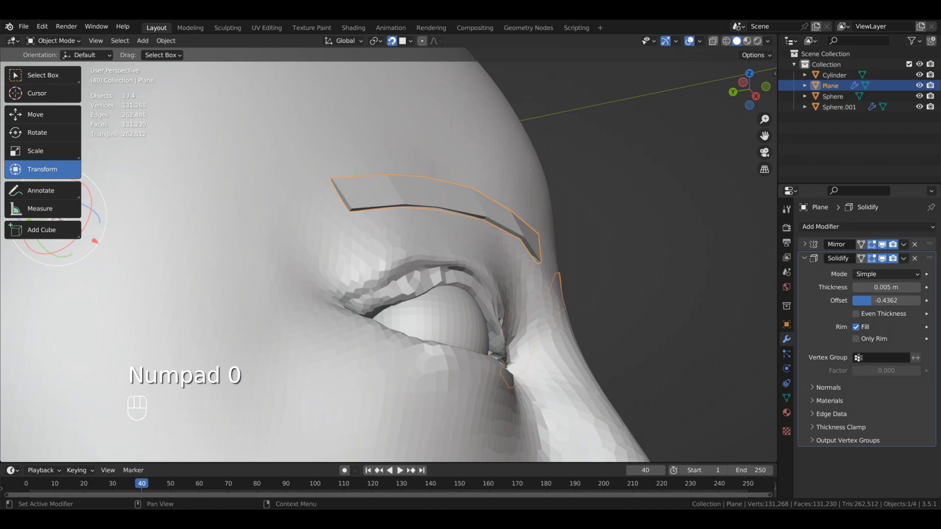
middle_click_drag(641, 319, 607, 330)
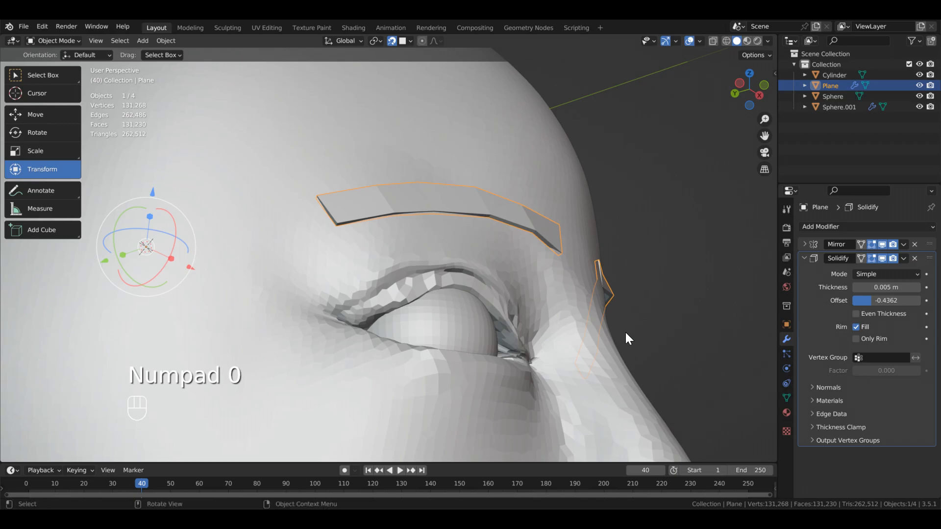
Add a Subdivision Surface modifier to the eyebrows and enter Edit Mode with face selection
left_click(868, 226)
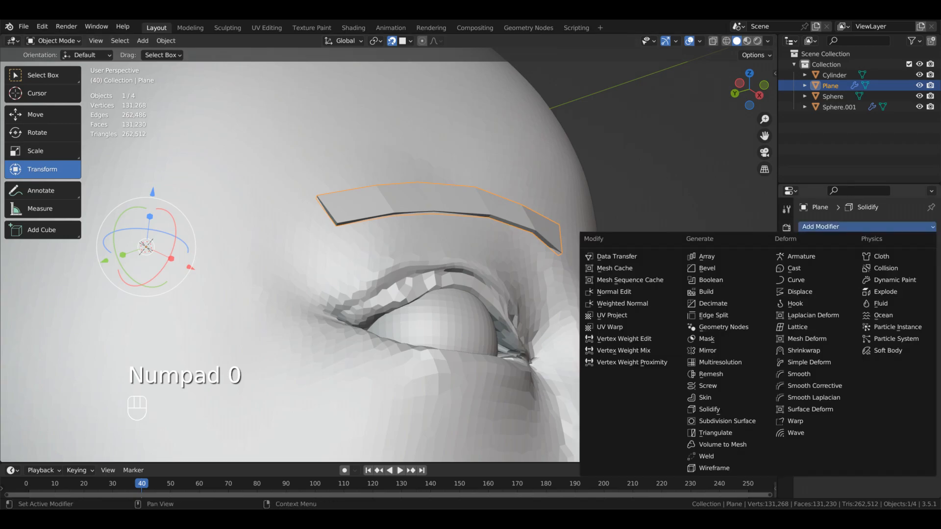
left_click(725, 421)
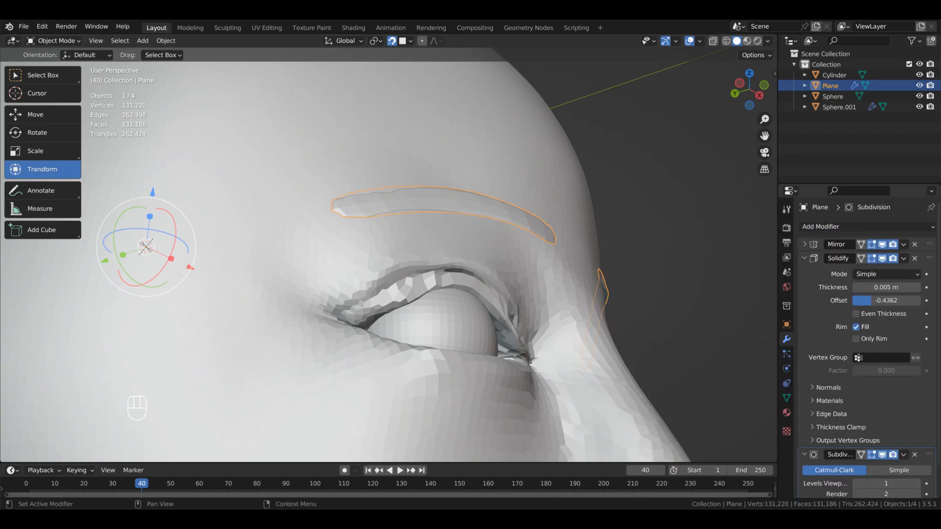
left_click(804, 258)
middle_click_drag(739, 316, 634, 296)
key("Tab")
key("3")
Try twice to reposition the eyebrow's innermost face with snapping on, undoing each move
key("g")
left_click(638, 255)
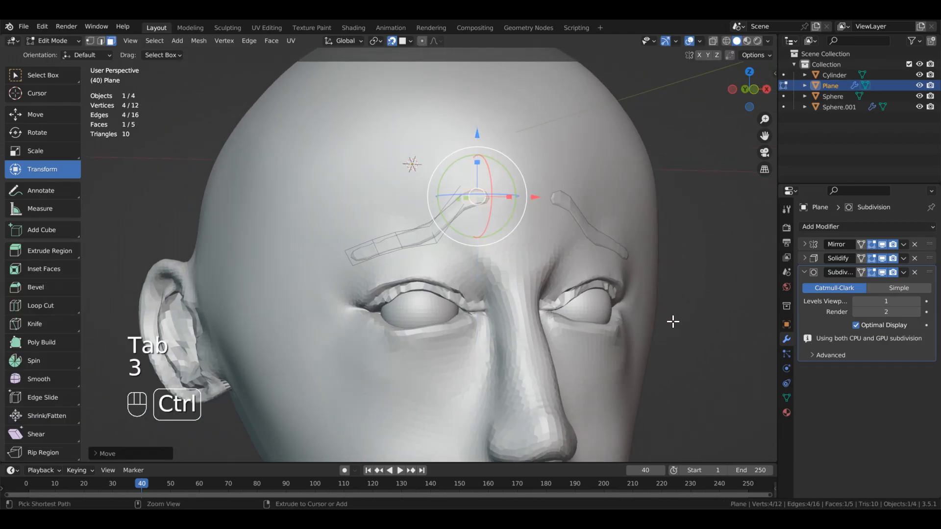
key("ctrl+z")
key("ctrl+z")
middle_click_drag(637, 250, 676, 266)
key("g")
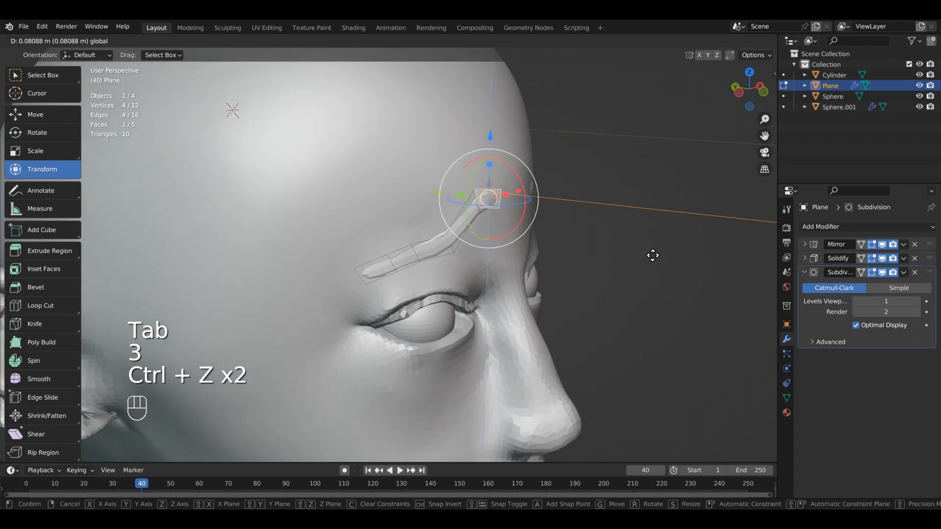
left_click(659, 322)
key("ctrl+z")
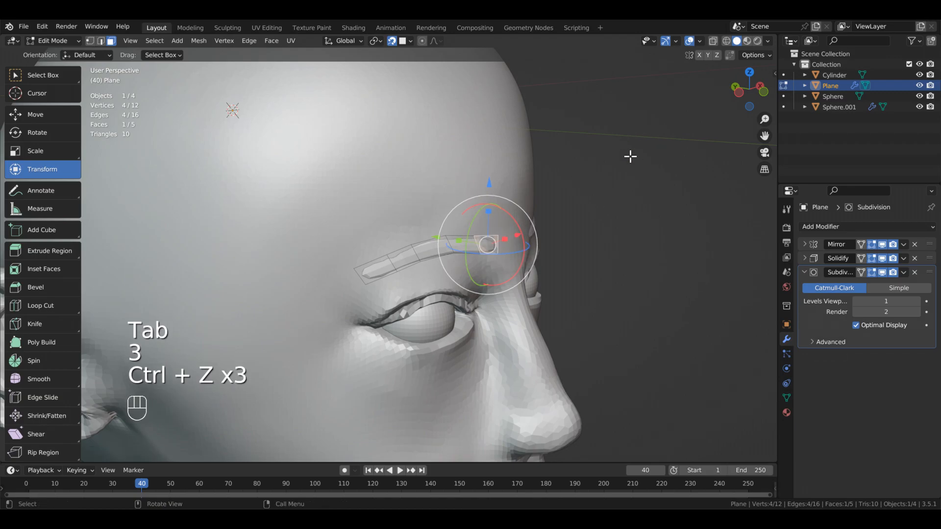
key("ctrl+z")
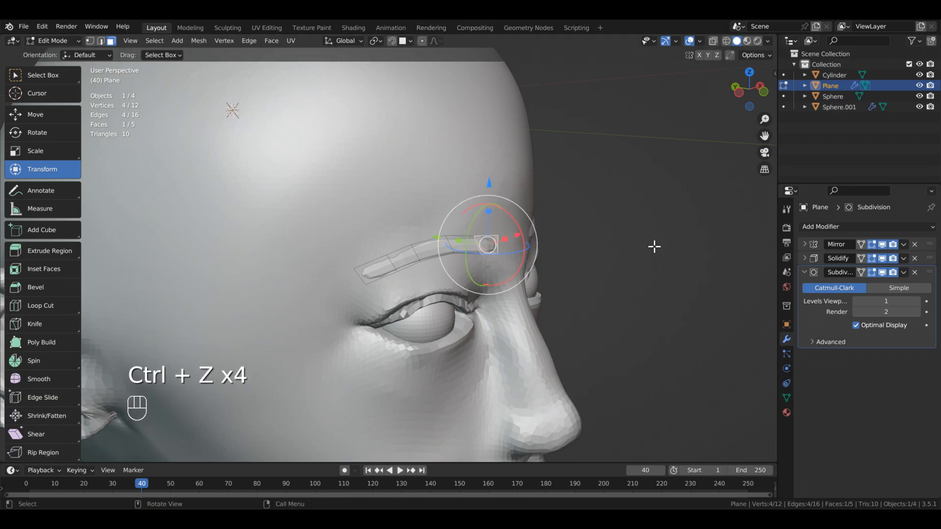
With snapping off, lower the eyebrow's innermost face slightly along the Z axis
key("g")
key("z")
left_click(654, 248)
middle_click_drag(658, 263, 660, 328)
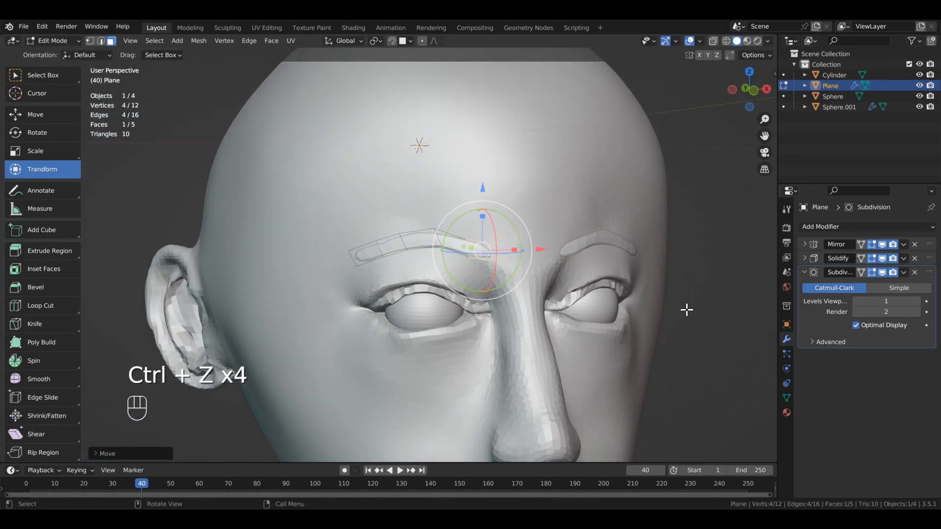
Rotate the eyebrow's innermost face about the Y axis and raise it about 0.002 m along Z
left_click_drag(519, 240, 518, 238)
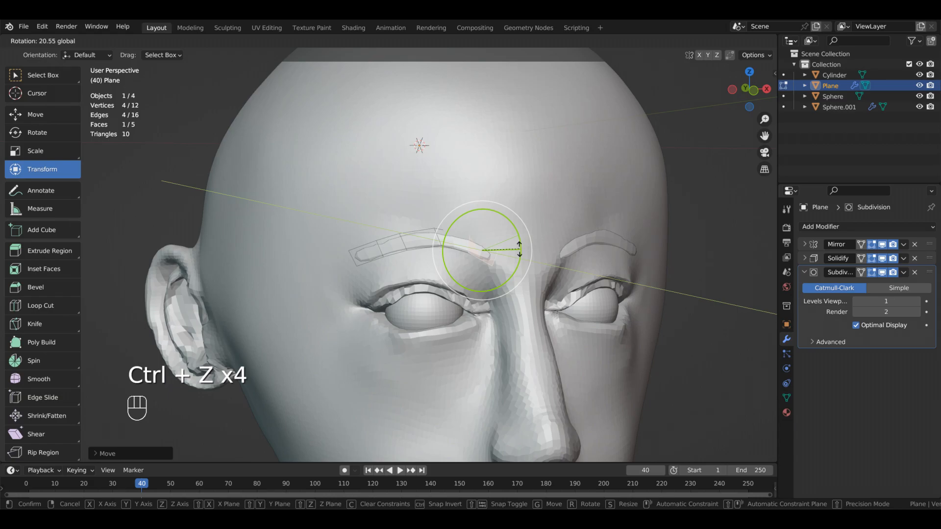
left_click_drag(691, 331, 689, 327)
key("g")
key("z")
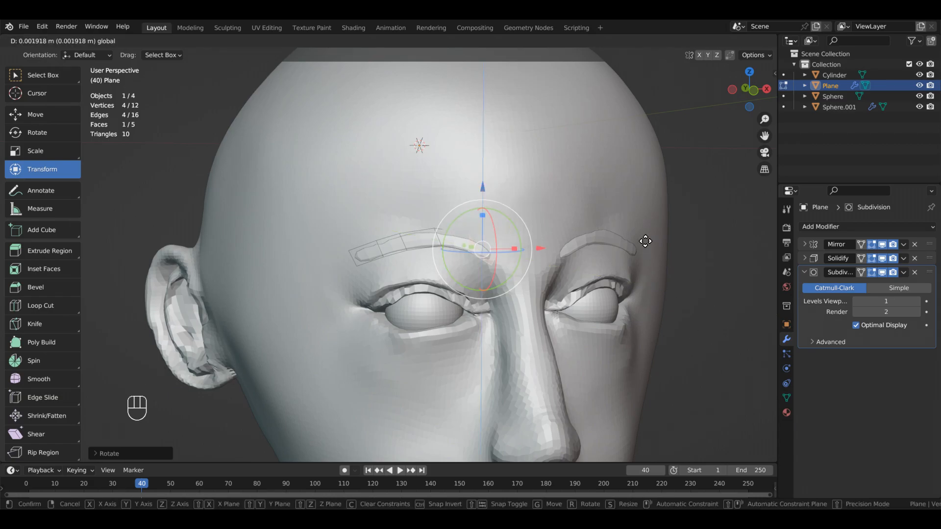
left_click(646, 238)
Set the eyebrows' Subdivision Surface levels to 3 for both the viewport and the render
mouse_move(589, 312)
middle_mouse_down()
mouse_move(653, 319)
mouse_move(554, 320)
mouse_move(588, 319)
middle_mouse_up()
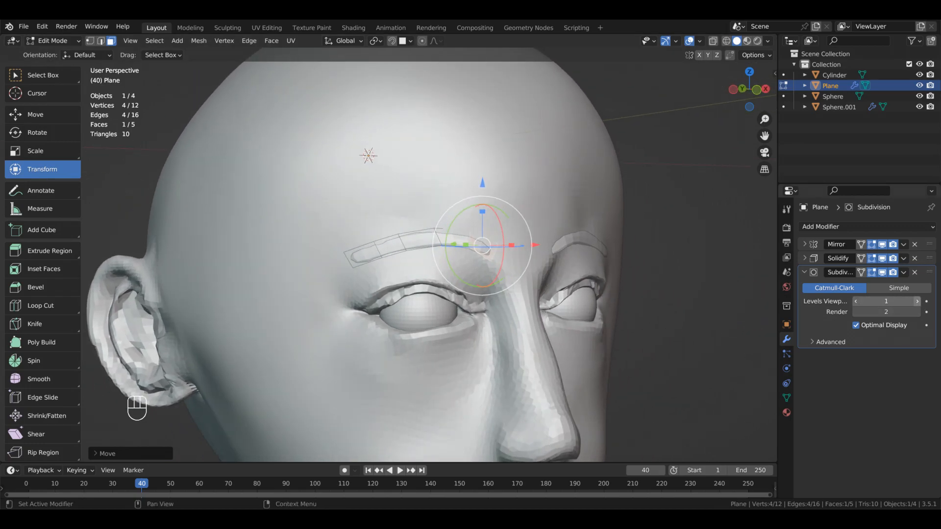
middle_click_drag(776, 368, 716, 375)
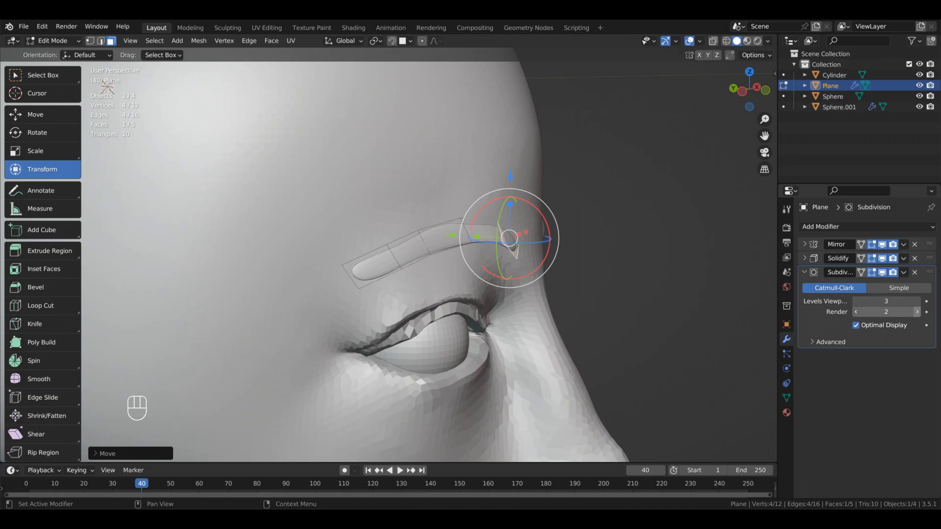
mouse_move(618, 391)
middle_mouse_down()
mouse_move(608, 378)
mouse_move(629, 375)
middle_mouse_up()
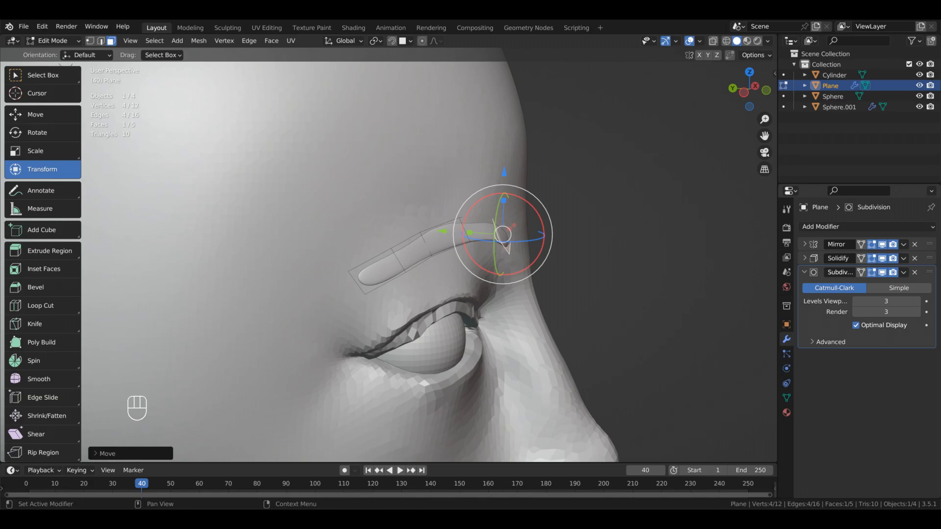
Set the eyebrows' Solidify thickness to 0.015 m and its offset to 0
left_click(804, 258)
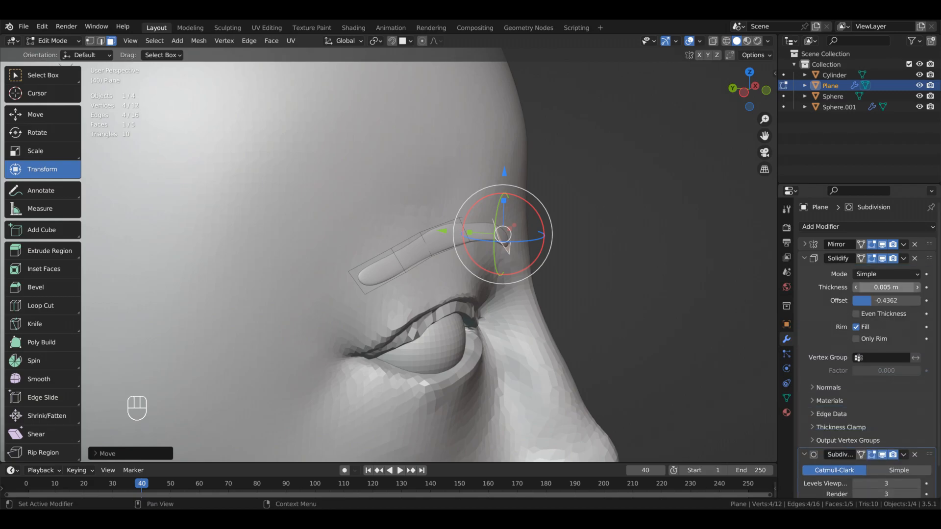
left_click_drag(887, 287, 912, 287)
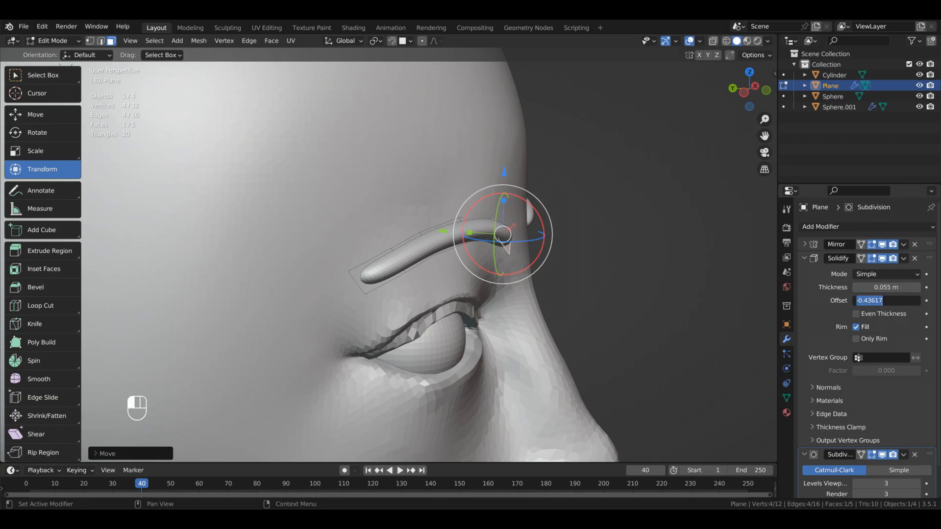
key("Return")
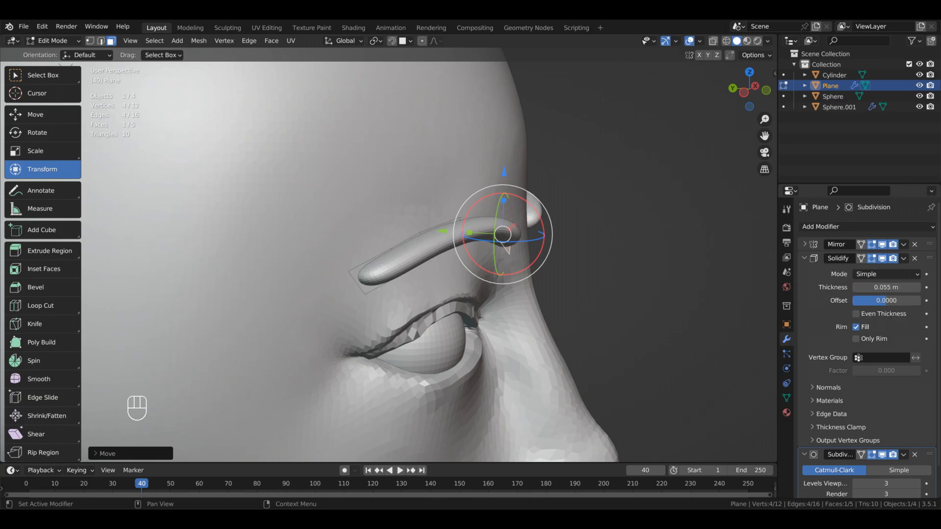
middle_click_drag(634, 346, 586, 336)
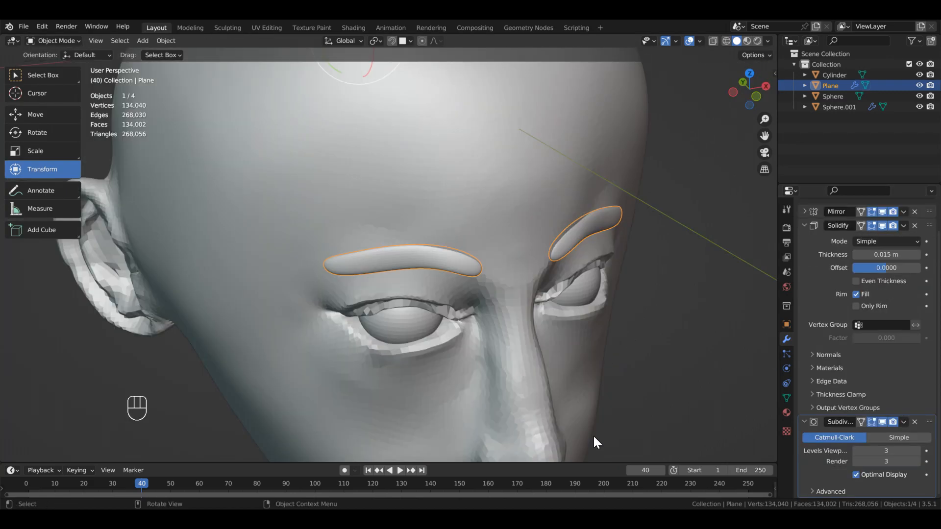
In vertex selection, lower the eyebrow's outer upper corner and three further upper-edge vertices along the Z axis
scroll(632, 414, "up", 2)
middle_click_drag(477, 354, 546, 347, "shift")
key("Tab")
key("1")
left_click(355, 262)
left_click_drag(355, 198, 355, 222)
left_click(414, 240)
left_click_drag(414, 177, 414, 183)
left_click(458, 226)
left_click_drag(457, 162, 457, 169)
left_click(518, 213)
left_click_drag(518, 151, 519, 157)
middle_click_drag(789, 343, 730, 338)
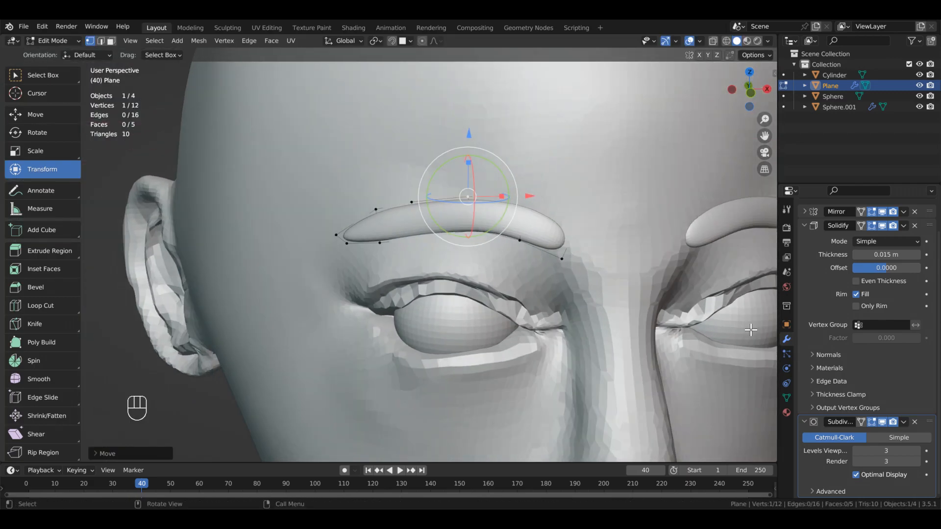
Lower the eyebrow's inner upper corner and two neighbouring upper-edge vertices along Z, and select an inner lower-edge vertex
left_click(576, 228)
left_click_drag(579, 164, 579, 186)
left_click(468, 197)
left_click_drag(468, 137, 468, 142)
left_click(527, 199)
left_click_drag(530, 141, 531, 151)
left_click(520, 241)
middle_click_drag(743, 359, 793, 354)
middle_click_drag(623, 372, 654, 358)
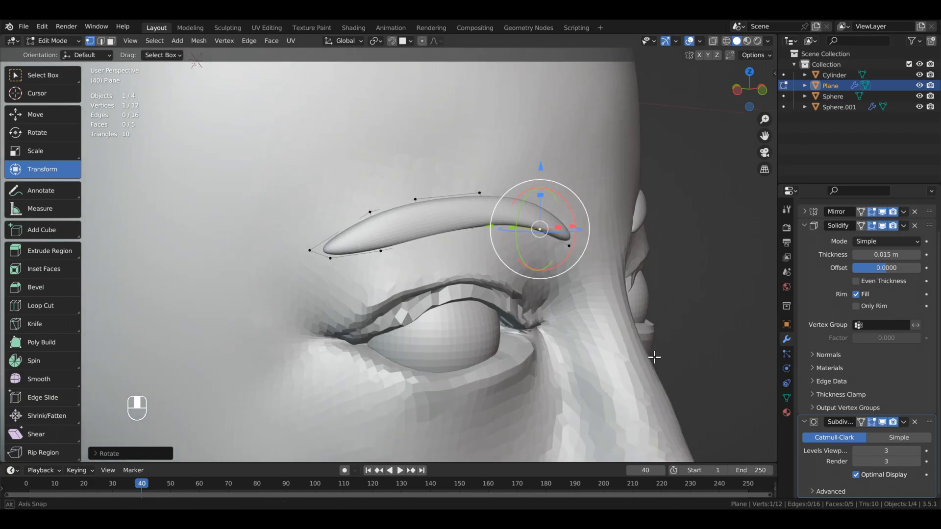
Expand the Mirror modifier's settings, select all eyebrow faces in Edit Mode and undo the last trial change
scroll(886, 450, "up", 2)
left_click(804, 245)
middle_click_drag(702, 366, 679, 394)
mouse_move(679, 393)
middle_mouse_down()
mouse_move(641, 387)
mouse_move(666, 366)
mouse_move(672, 377)
middle_mouse_up()
key("Tab")
key("Tab")
key("3")
key("a")
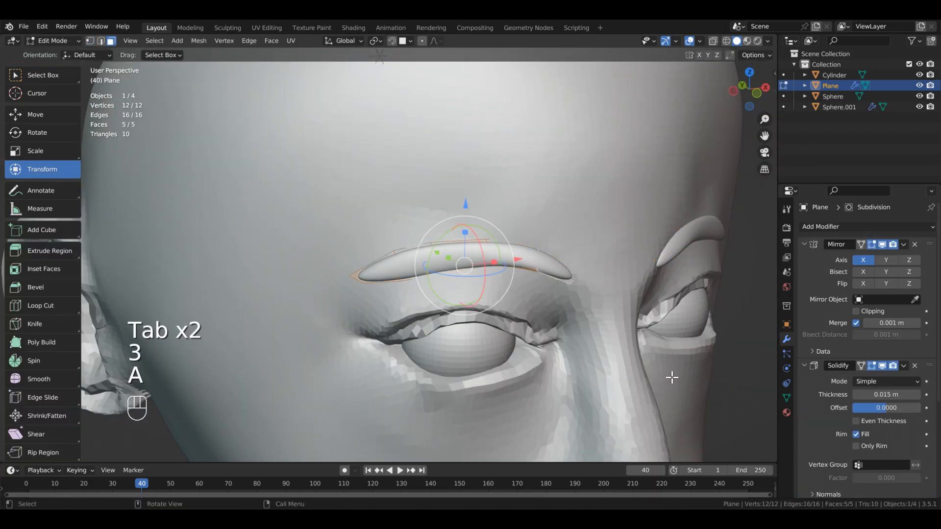
left_click_drag(690, 346, 693, 349)
key("ctrl+z")
Set the eyebrows' Solidify thickness to 0.022 m
middle_click_drag(726, 363, 865, 387)
key("Tab")
left_click_drag(886, 394, 897, 395, "shift")
middle_click_drag(740, 354, 617, 422)
Shift the selected eyebrow faces along the Y axis in Edit Mode and fine-tune their placement with a free move
key("Tab")
middle_click_drag(613, 342, 645, 446)
key("g")
key("y")
left_click(465, 446)
key("g")
left_click(534, 455)
middle_click_drag(579, 444, 622, 393)
mouse_move(622, 392)
middle_mouse_down()
mouse_move(622, 427)
mouse_move(639, 388)
middle_mouse_up()
Reposition three individual eyebrow faces to fit the brow, moving one along X, one along Y and one along Z
left_click(435, 260)
key("g")
key("x")
left_click(635, 336)
left_click(386, 241)
key("g")
key("y")
left_click(512, 236)
left_click(335, 238)
key("g")
key("z")
left_click(444, 217)
Move another eyebrow face along the Y axis and nudge it further so that it follows the brow surface
scroll(513, 378, "up", 2)
middle_click_drag(513, 378, 412, 382)
left_click(435, 305)
middle_click_drag(592, 406, 584, 434)
key("g")
key("y")
left_click(663, 361)
left_click_drag(436, 291, 452, 292)
middle_click_drag(542, 318, 564, 291)
Try further small adjustments of the eyebrow's shape, undoing them
left_click_drag(421, 241, 416, 249)
middle_click_drag(632, 419, 702, 452)
key("ctrl+z")
left_click_drag(614, 372, 632, 442)
middle_click_drag(632, 442, 750, 351)
key("ctrl+z")
Nudge the selected part of the eyebrow slightly and return to Object Mode
left_click_drag(499, 305, 492, 309)
middle_click_drag(493, 309, 881, 426)
key("Tab")
Switch the eyebrows to Sculpt Mode with the Grab brush
scroll(595, 369, "up", 5)
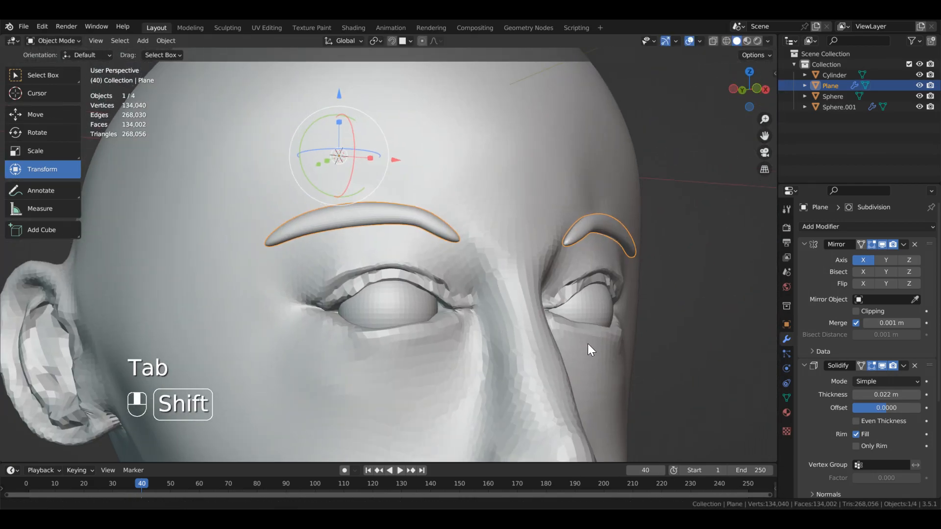
key("ctrl+Tab")
key("ctrl+Tab")
key("ctrl+Tab")
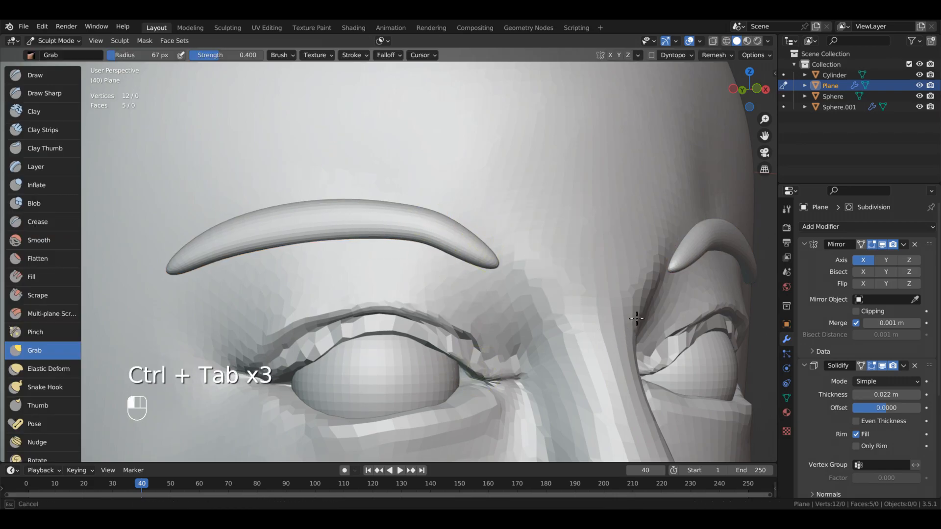
mouse_move(587, 384)
middle_mouse_down()
mouse_move(558, 320)
mouse_move(584, 378)
mouse_move(586, 331)
middle_mouse_up()
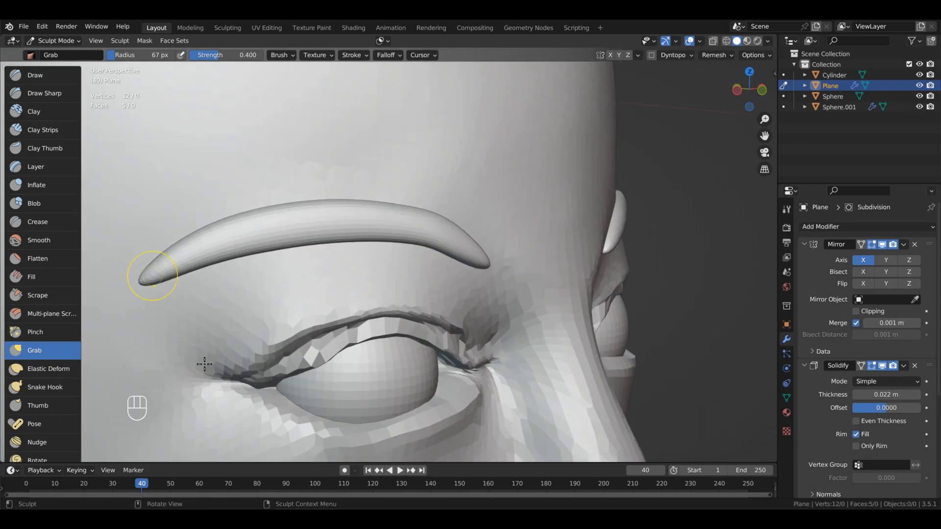
Sculpt the eyebrow with the Grab brush into a slimmer arch with a pointed inner end, smoothing it with the last stroke
mouse_move(233, 410)
left_mouse_down("alt")
mouse_move(698, 356)
mouse_move(577, 335)
left_mouse_up("alt")
left_click_drag(422, 233, 427, 237)
mouse_move(551, 307)
left_mouse_down("alt")
mouse_move(480, 316)
mouse_move(495, 416)
left_mouse_up("alt")
mouse_move(495, 417)
left_mouse_down("alt")
mouse_move(561, 422)
mouse_move(598, 310)
left_mouse_up("alt")
left_click_drag(428, 236, 440, 232)
mouse_move(608, 334)
left_mouse_down("alt")
mouse_move(582, 338)
mouse_move(608, 334)
left_mouse_up("alt")
left_click_drag(419, 218, 409, 211, "shift")
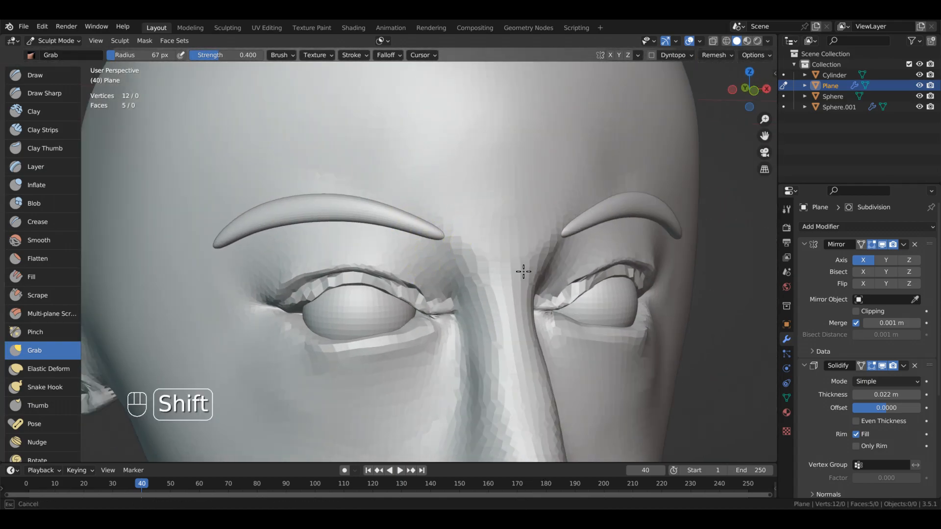
Set Solidify's inner and outer edge crease to 0.3, save the file and return the eyebrows to Object Mode
left_click_drag(592, 303, 549, 299, "ctrl+alt")
key("ctrl+s")
key("Tab")
key("Tab")
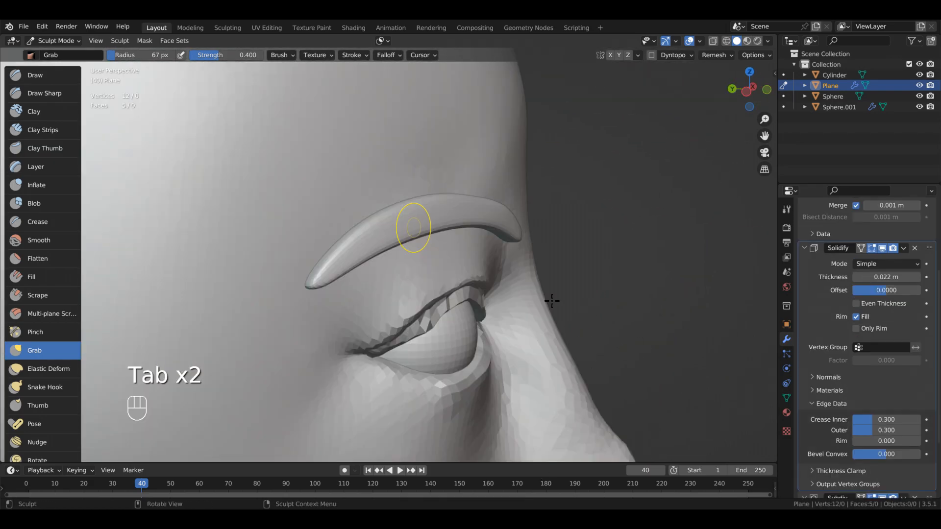
left_click(54, 41)
left_click(44, 53)
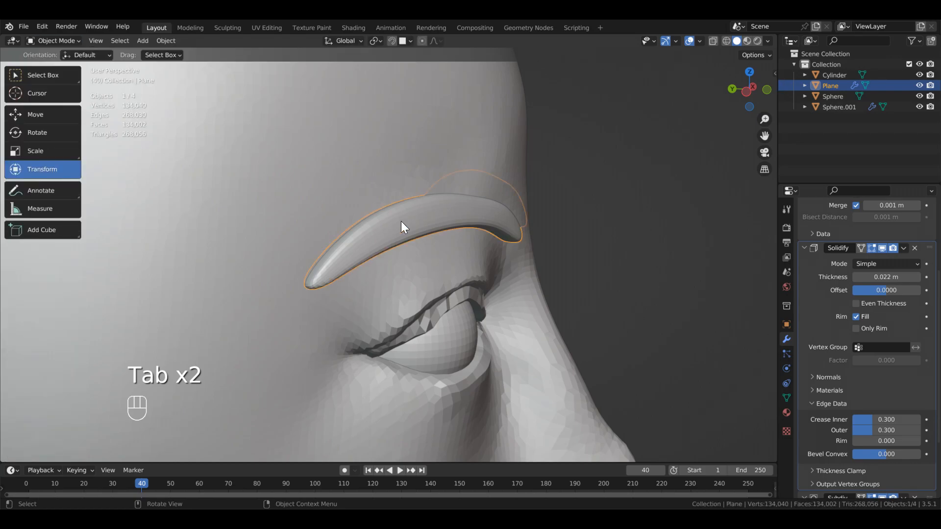
Collapse the settings of the Solidify, Mirror and Subdivision modifiers and save the file
middle_click_drag(518, 303, 537, 310)
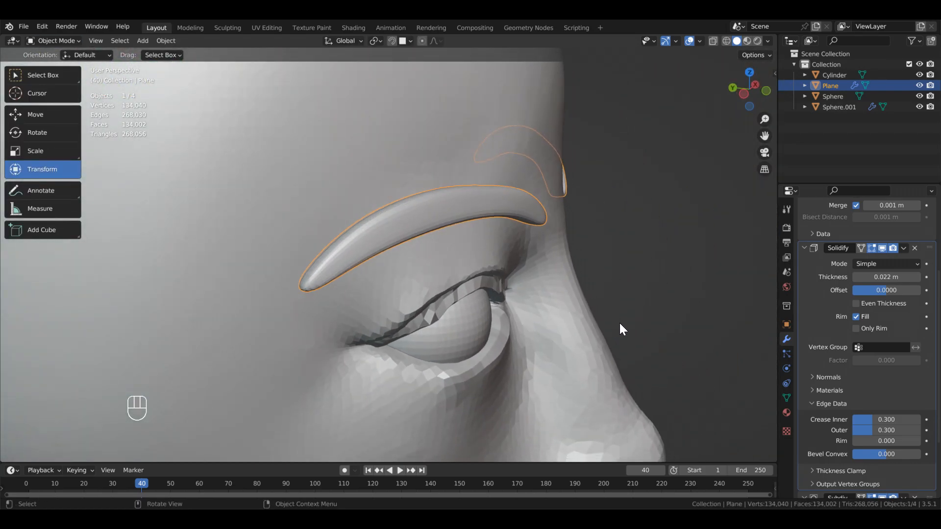
scroll(620, 323, "down", 2)
middle_click_drag(604, 333, 558, 273, "shift")
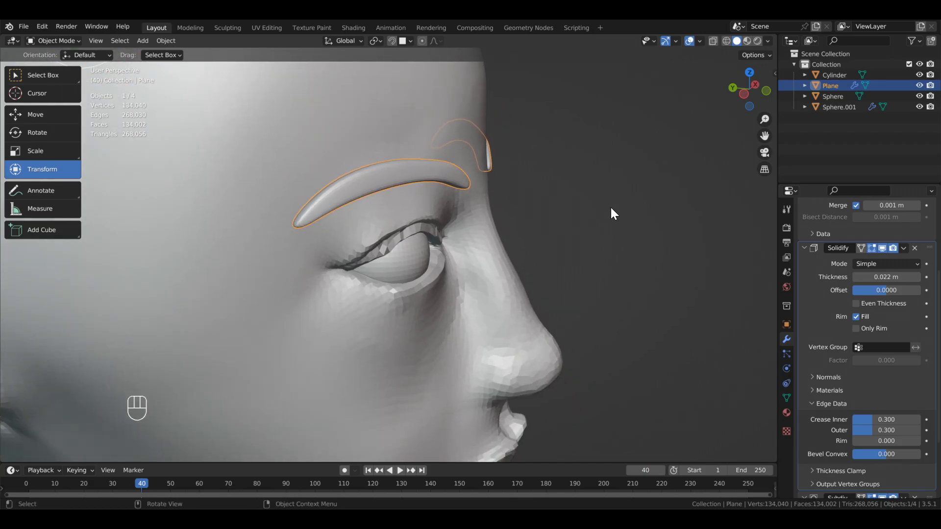
scroll(631, 188, "down", 2)
middle_click_drag(554, 259, 514, 240, "shift")
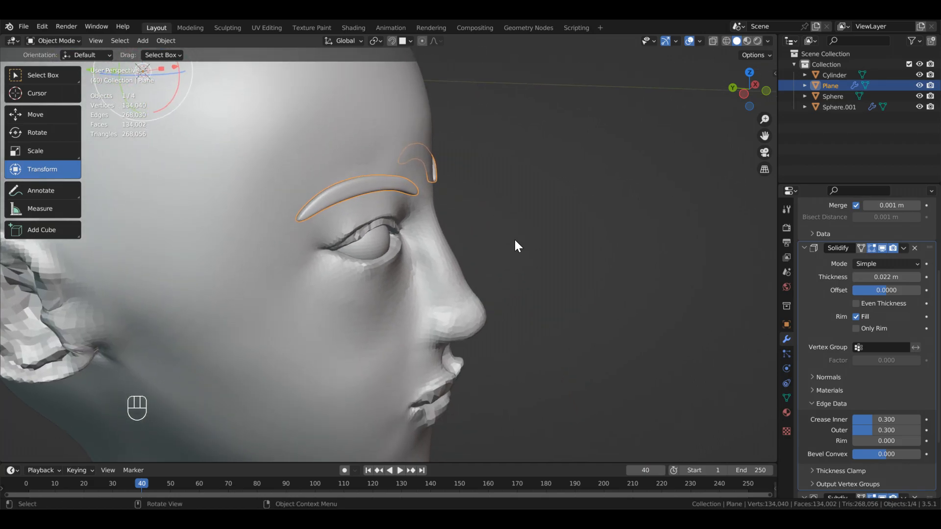
left_click(804, 248)
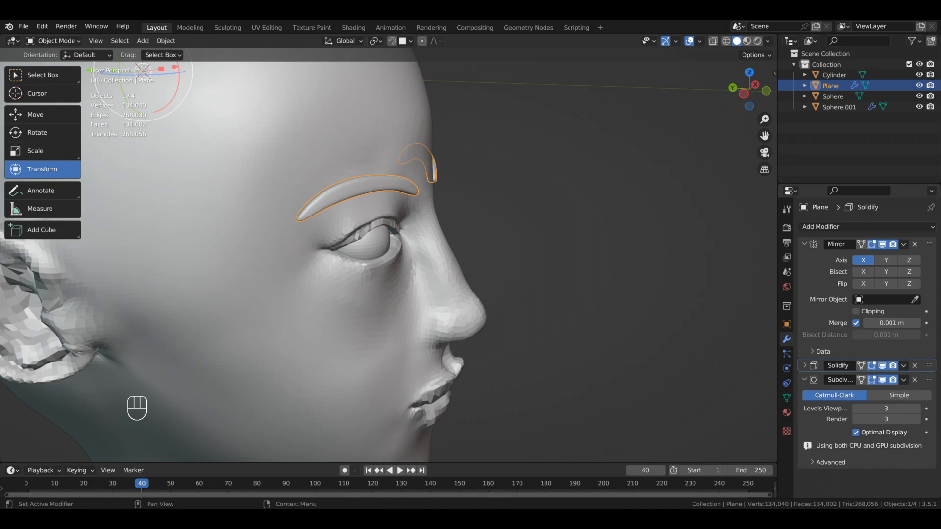
left_click(804, 244)
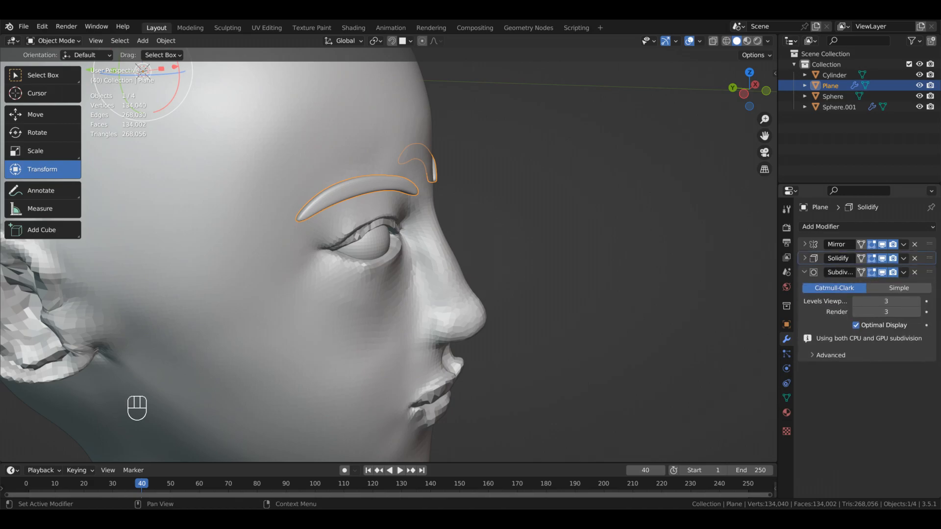
left_click(805, 272)
left_click(805, 272)
left_click(804, 273)
middle_click_drag(611, 266, 607, 334)
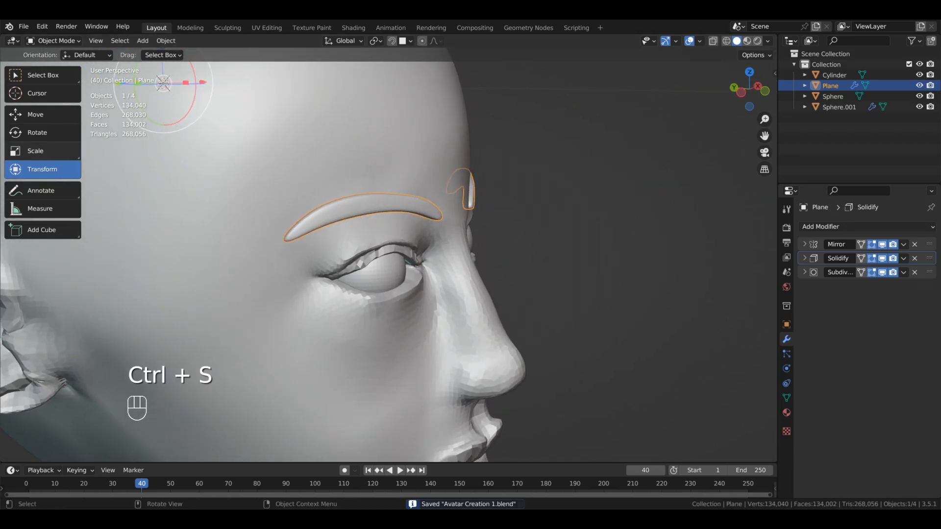
middle_click_drag(364, 251, 561, 266)
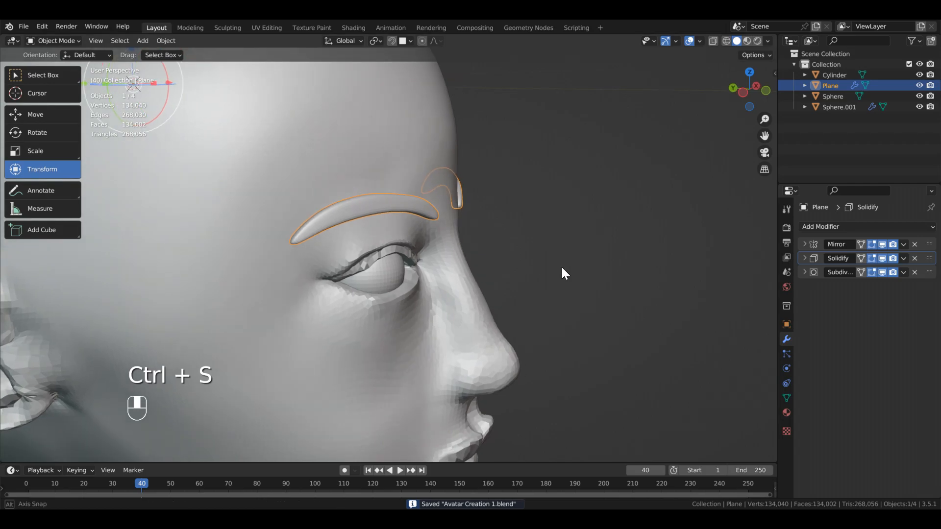
Duplicate all eyebrow faces, lower the copy about 0.1 m along Z over the eye and separate it into its own object
key("Tab")
key("3")
key("a")
middle_click_drag(542, 324, 422, 267, "shift")
key("shift+d")
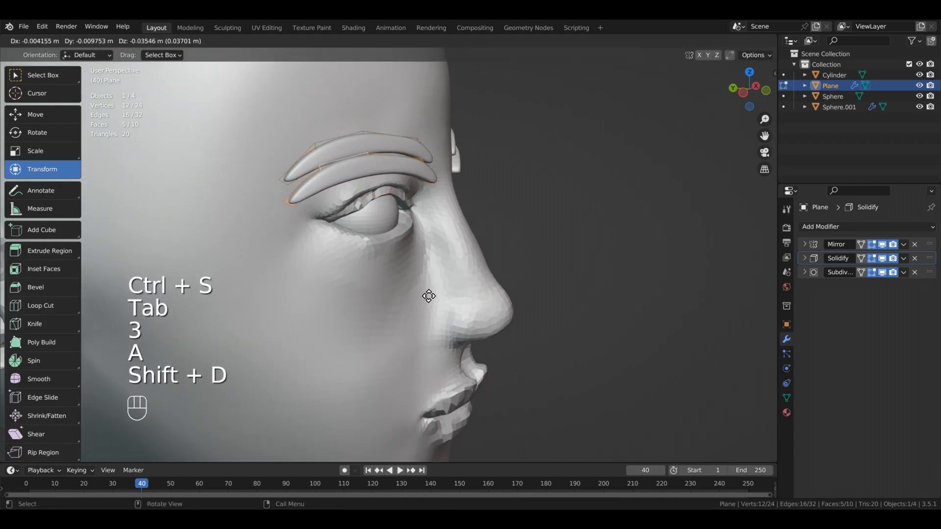
key("z")
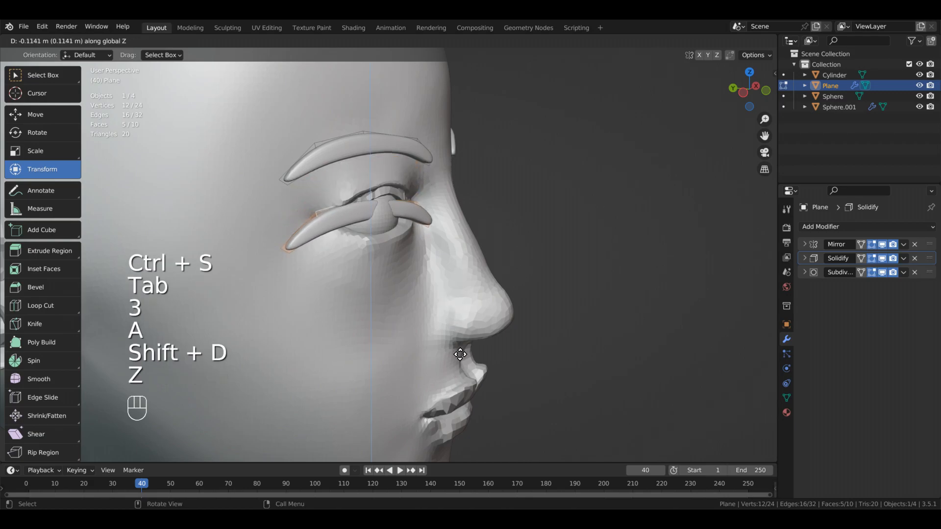
left_click(468, 343)
scroll(470, 338, "up", 2)
mouse_move(486, 337)
middle_mouse_down()
mouse_move(405, 313)
mouse_move(379, 394)
mouse_move(341, 418)
mouse_move(418, 393)
mouse_move(410, 368)
mouse_move(443, 354)
mouse_move(422, 361)
mouse_move(485, 355)
mouse_move(473, 341)
mouse_move(483, 337)
middle_mouse_up()
scroll(443, 355, "up", 3)
scroll(423, 361, "down", 3)
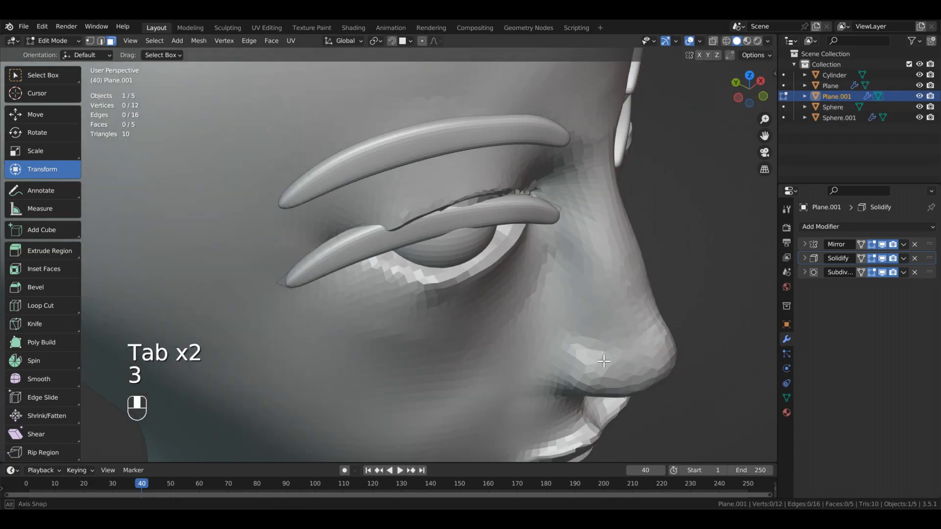
Select all faces of the copied strip and move it forward in front of the eye
key("Tab")
key("Tab")
key("3")
key("a")
middle_click_drag(510, 307, 648, 471)
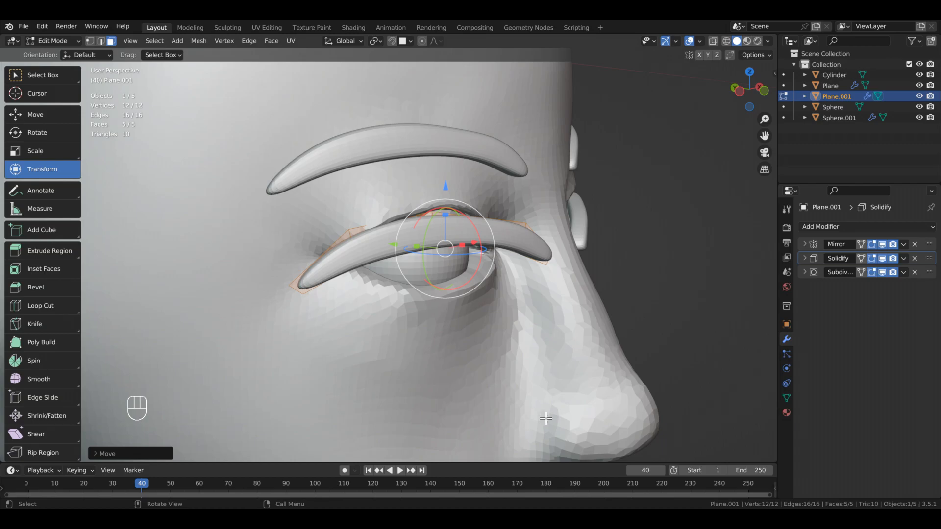
middle_click_drag(546, 418, 592, 417)
Turn snapping back off and switch the copied strip to Sculpt Mode with the Grab brush
key("shift+Tab")
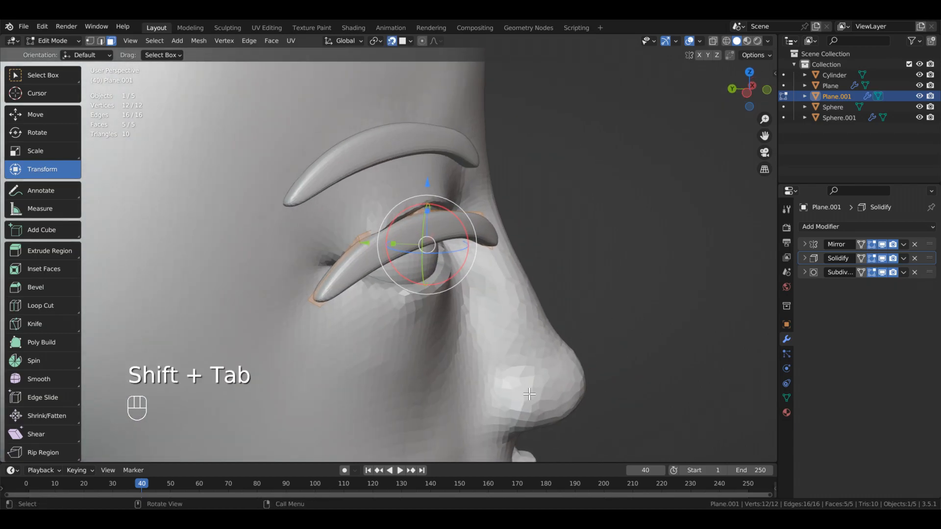
key("Tab")
key("shift+Tab")
key("ctrl+Tab")
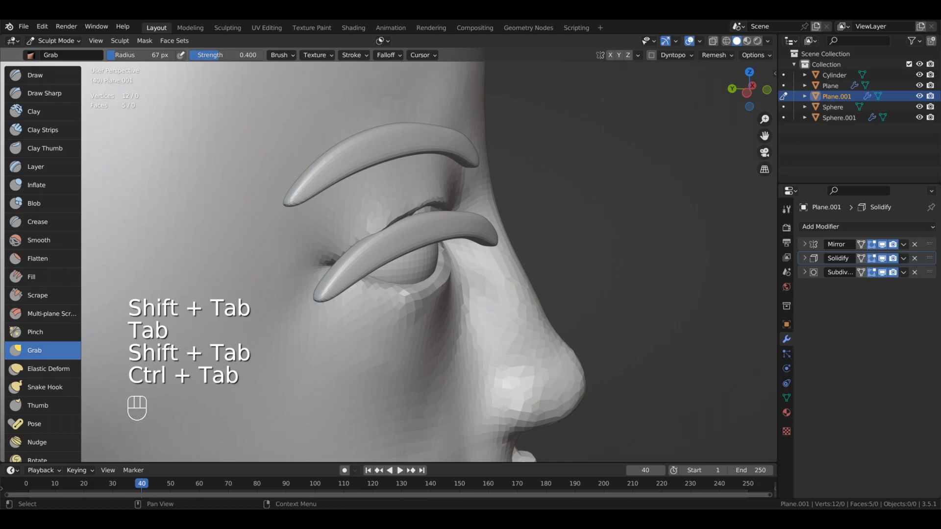
mouse_move(459, 382)
left_mouse_down("alt")
mouse_move(464, 399)
mouse_move(441, 349)
mouse_move(469, 357)
left_mouse_up("alt")
key("7")
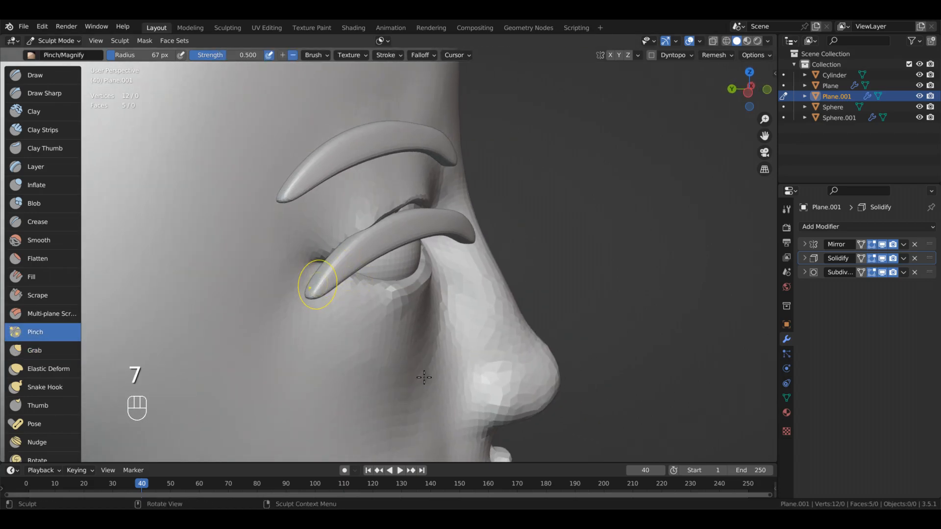
key("8")
Pull the outer end of the copied strip up to the outer corner of the eye with the Grab brush
left_click_drag(454, 361, 441, 301, "alt")
left_click_drag(541, 307, 459, 423, "alt")
middle_click_drag(642, 270, 505, 408)
middle_click_drag(424, 367, 558, 433)
middle_click_drag(765, 233, 523, 432)
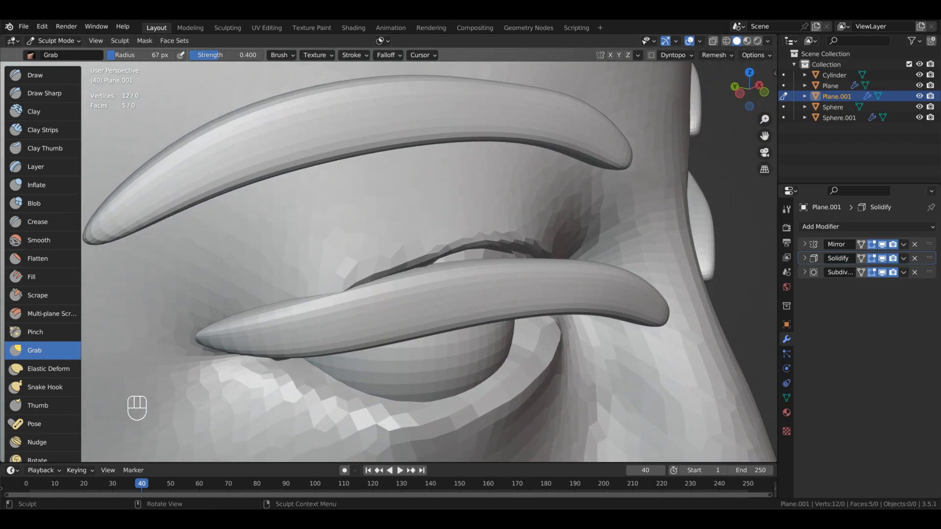
middle_click_drag(387, 303, 481, 437, "alt")
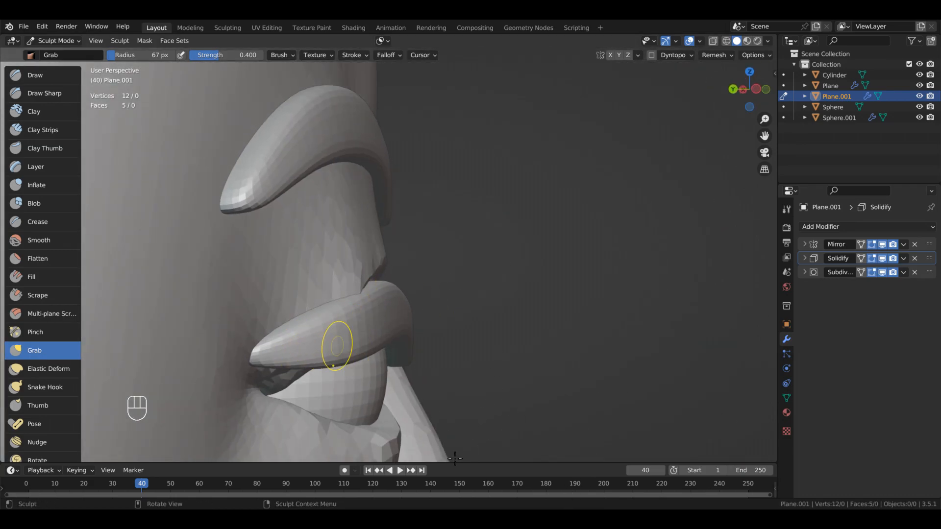
middle_click_drag(497, 391, 494, 468, "alt+shift")
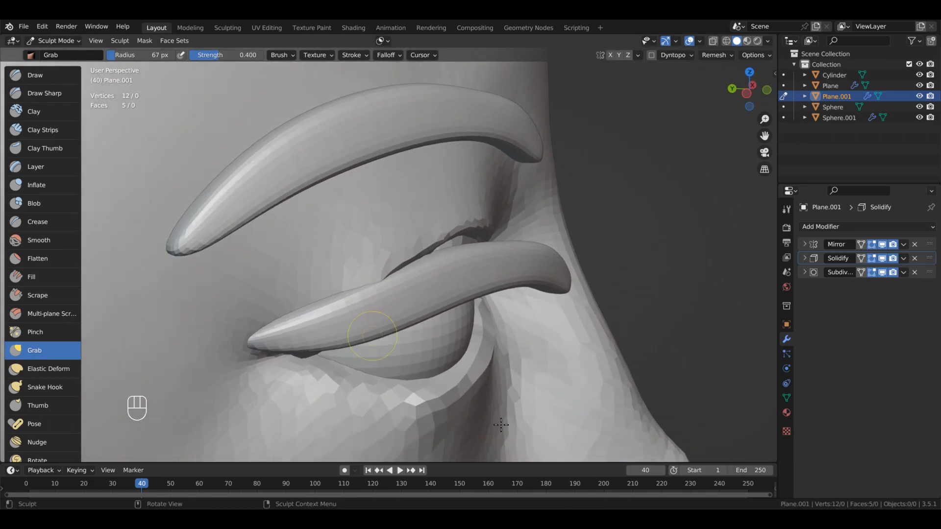
Enlarge the Grab brush to a 168 px radius and pull the strip up into an arch above the eyeball
left_click_drag(456, 396, 462, 309)
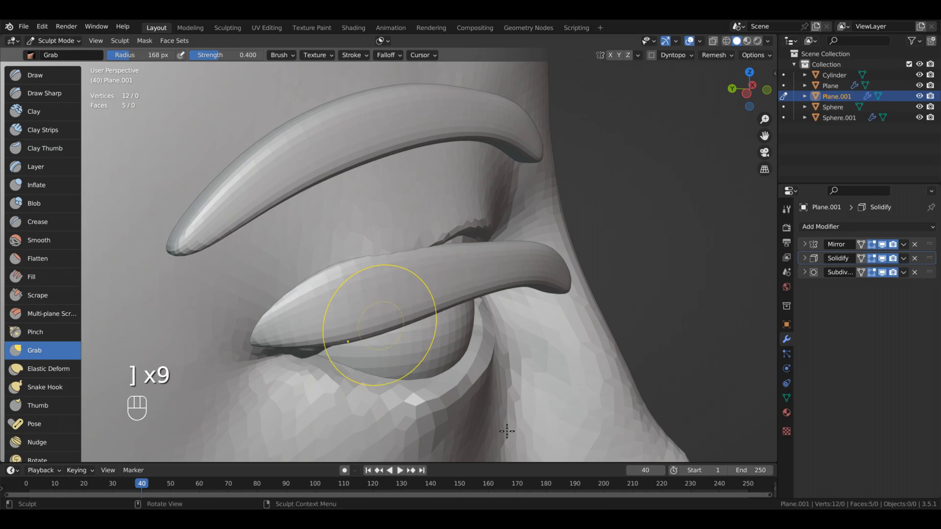
mouse_move(594, 331)
middle_mouse_down("alt")
mouse_move(536, 367)
mouse_move(486, 358)
middle_mouse_up("alt")
left_click_drag(552, 255, 560, 242)
middle_click_drag(622, 269, 722, 322)
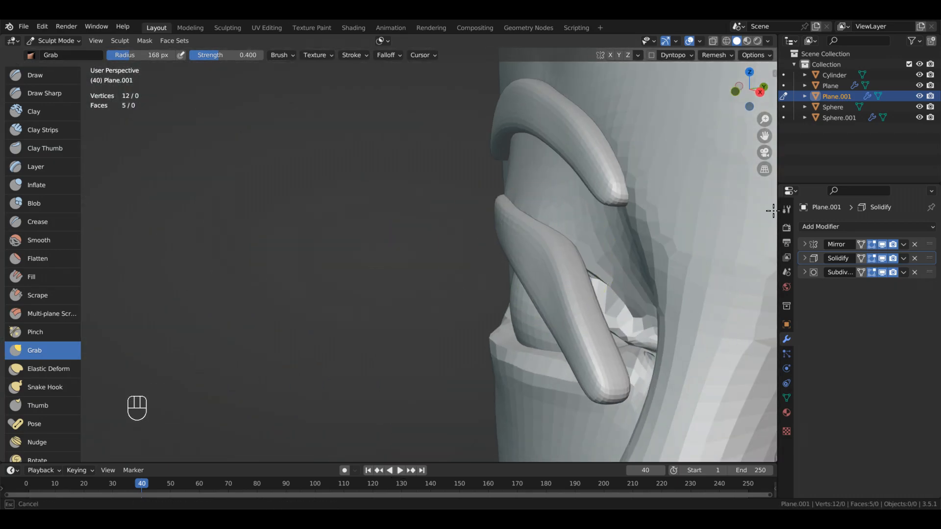
middle_click_drag(779, 388, 852, 479, "alt")
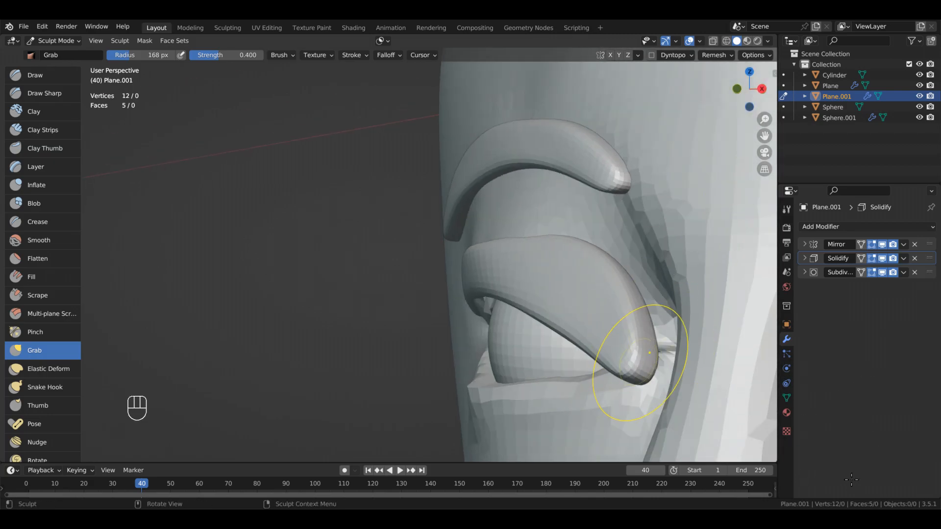
mouse_move(878, 441)
middle_mouse_down("alt")
mouse_move(610, 361)
mouse_move(657, 290)
mouse_move(270, 399)
middle_mouse_up("alt")
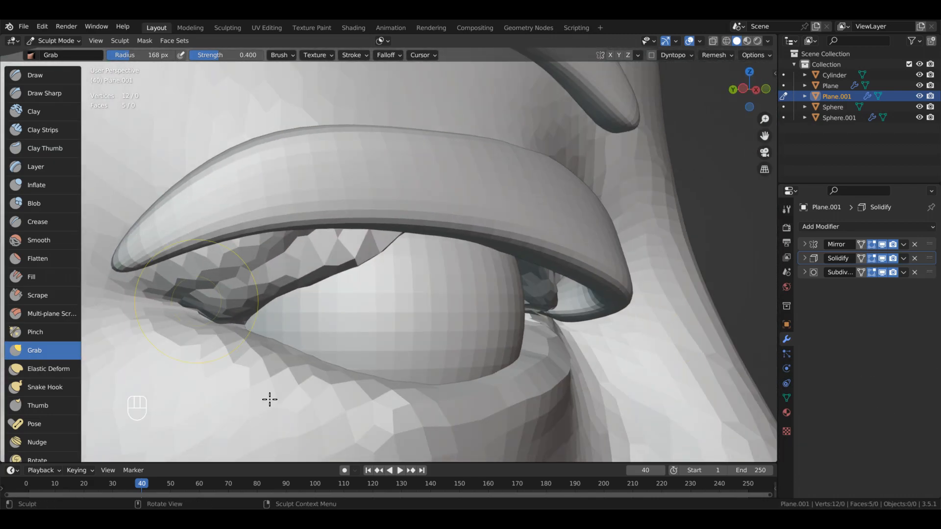
Undo the last Grab stroke, then narrow the arched strip and pull its ends toward both eye corners
left_click_drag(819, 395, 817, 392)
middle_click_drag(696, 392, 853, 373, "alt")
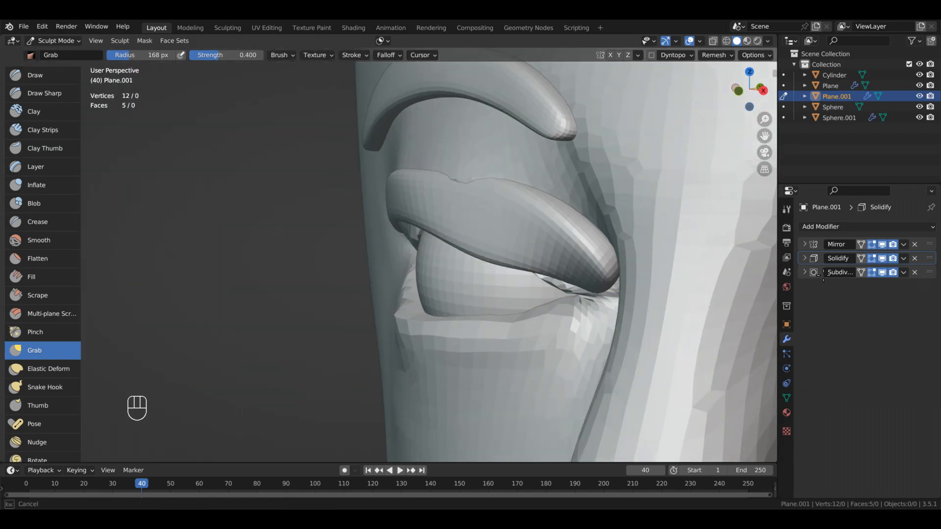
mouse_move(784, 362)
middle_mouse_down("alt")
mouse_move(765, 353)
mouse_move(796, 368)
mouse_move(813, 335)
middle_mouse_up("alt")
key("ctrl+z")
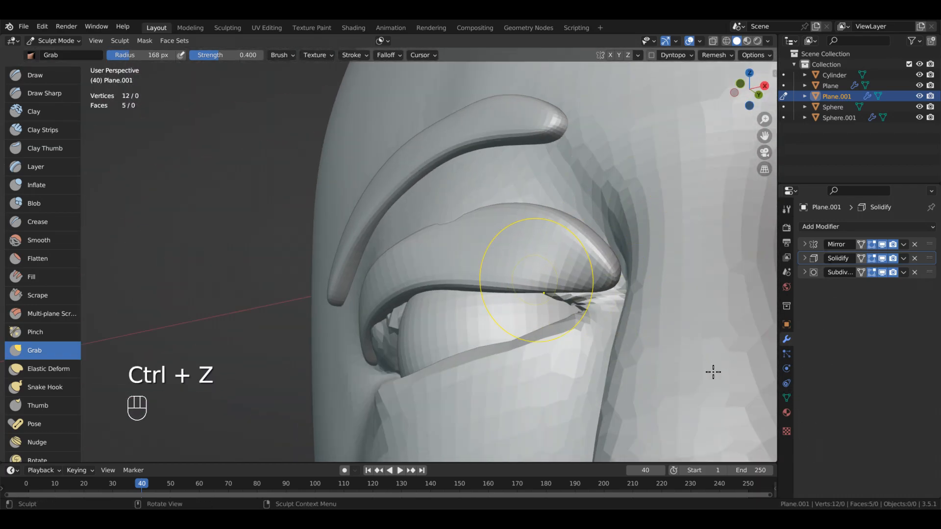
mouse_move(714, 211)
middle_mouse_down("alt")
mouse_move(653, 324)
mouse_move(580, 395)
mouse_move(620, 391)
mouse_move(564, 344)
mouse_move(651, 380)
mouse_move(628, 378)
middle_mouse_up("alt")
mouse_move(704, 399)
middle_mouse_down("alt")
mouse_move(669, 319)
mouse_move(637, 359)
mouse_move(614, 348)
mouse_move(590, 413)
middle_mouse_up("alt")
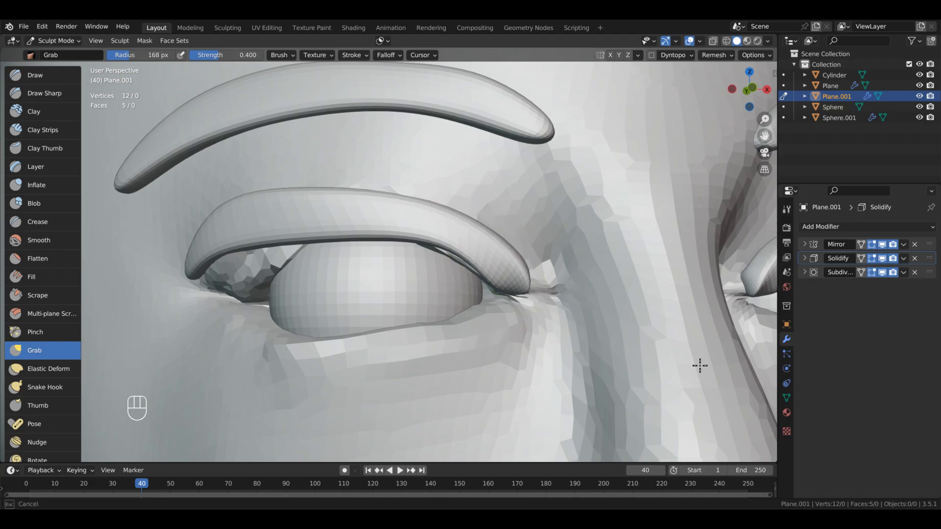
middle_click_drag(693, 331, 579, 312, "alt")
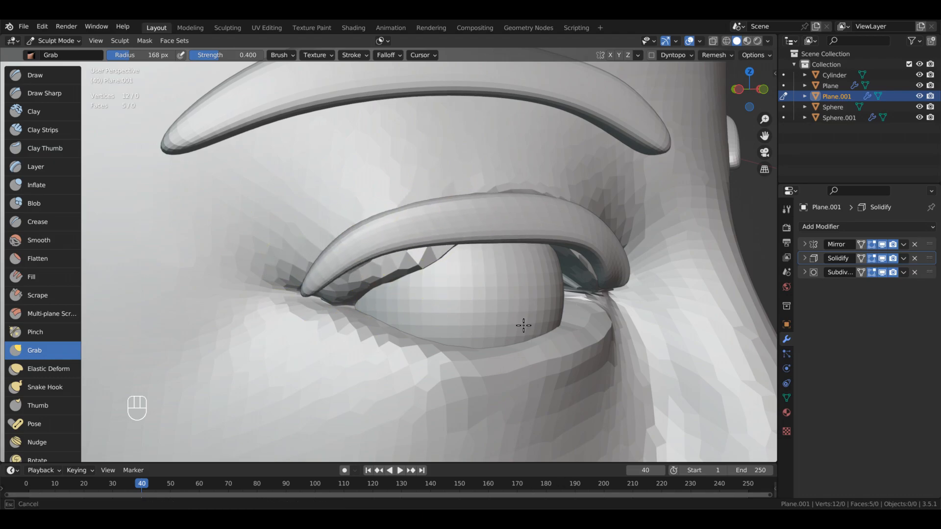
Refine the strip with Grab strokes so it follows the upper eyelid from the outer corner across the eyeball
middle_click_drag(442, 385, 506, 426, "alt")
middle_click_drag(523, 393, 541, 373, "shift")
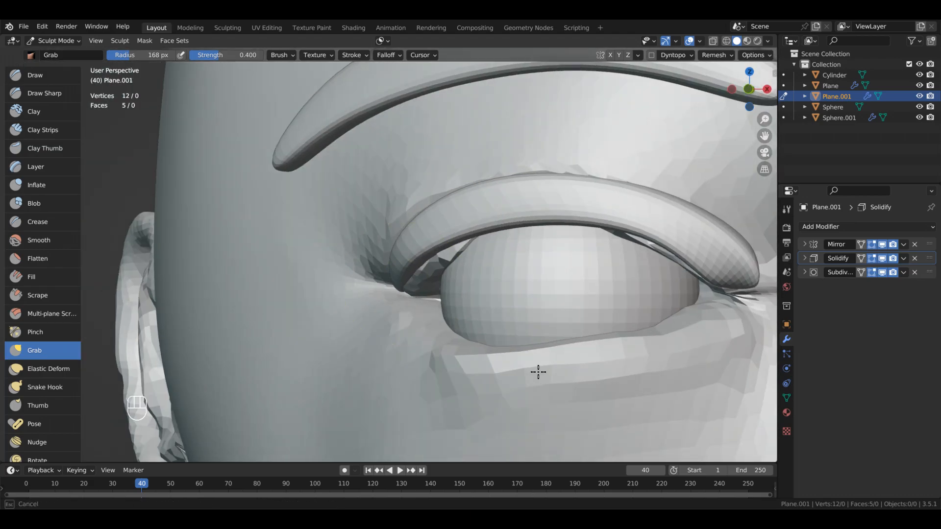
left_click_drag(649, 336, 608, 352, "alt")
middle_click_drag(470, 375, 487, 390)
mouse_move(574, 400)
middle_mouse_down("alt")
mouse_move(494, 410)
mouse_move(568, 383)
middle_mouse_up("alt")
middle_click_drag(569, 383, 603, 327, "ctrl+alt")
left_click_drag(595, 401, 540, 307, "alt")
middle_click_drag(563, 340, 226, 462, "alt")
middle_click_drag(248, 338, 94, 385, "alt")
middle_click_drag(150, 464, 142, 476)
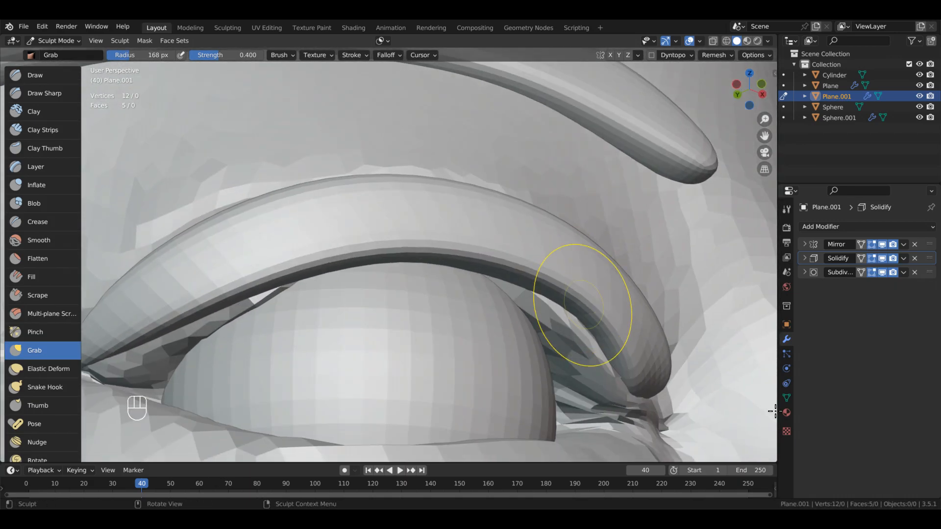
Shape the inner end of the upper eyelid strip so it closes against the inner corner of the eye
left_click_drag(582, 295, 568, 314)
mouse_move(626, 362)
left_mouse_down()
mouse_move(537, 355)
mouse_move(540, 314)
left_mouse_up()
middle_click_drag(533, 201, 822, 299, "alt")
middle_click_drag(632, 317, 830, 415, "alt")
middle_click_drag(779, 368, 534, 392, "alt")
left_click_drag(571, 258, 588, 264)
middle_click_drag(589, 274, 712, 361)
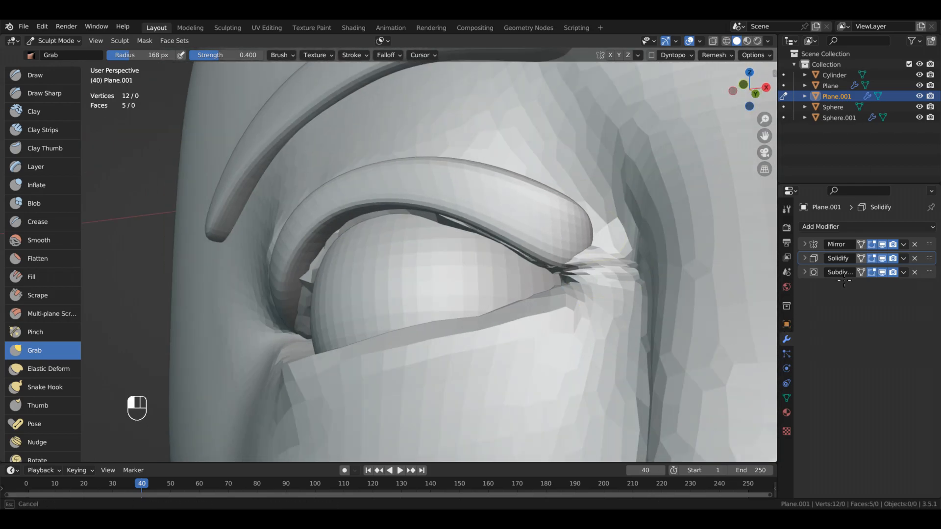
left_click_drag(726, 400, 731, 360, "alt")
middle_click_drag(730, 360, 797, 414)
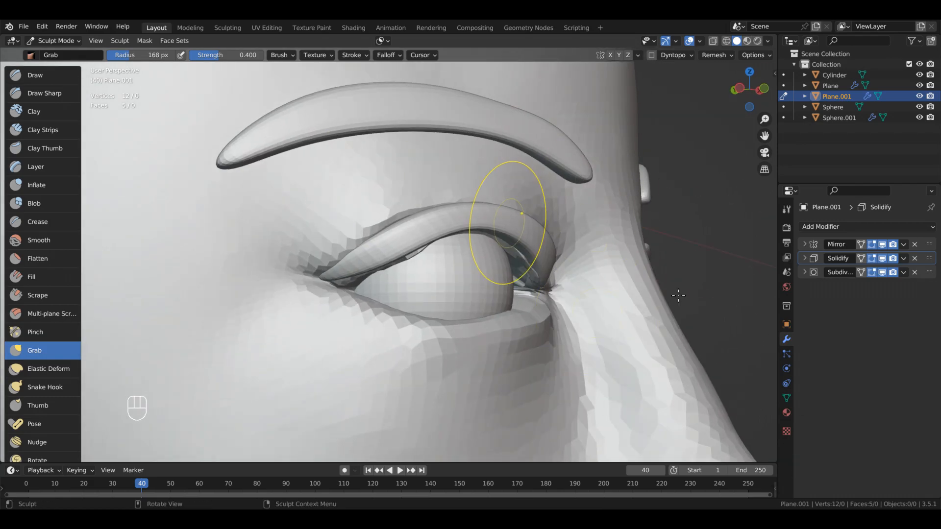
key("z")
key("Tab")
key("3")
key("ctrl+z")
key("ctrl+z")
key("ctrl+z")
Switch to Object Mode and duplicate the upper eyelid strip in place
key("ctrl+Tab")
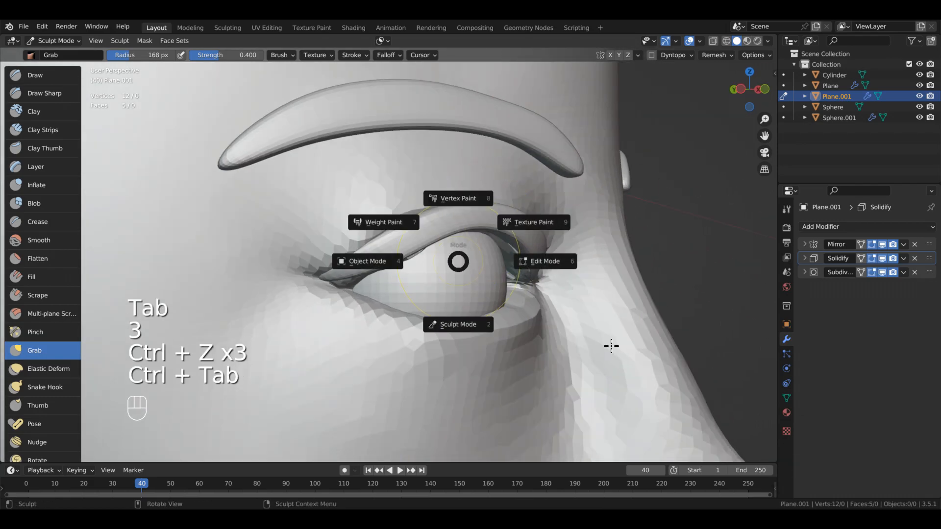
left_click(391, 262)
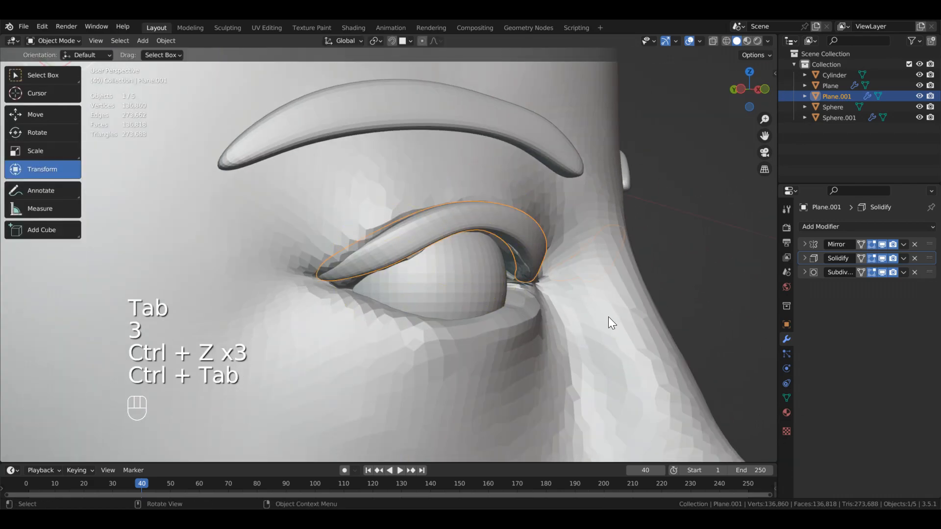
key("shift+d")
right_click(628, 326)
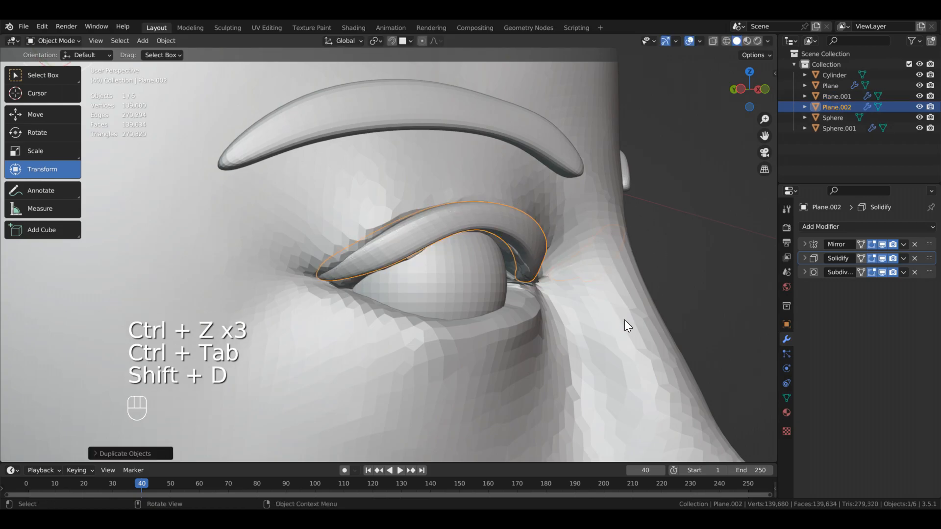
Select all faces of the duplicate in Edit Mode and move it down along Z below the eyeball
key("Tab")
key("3")
key("a")
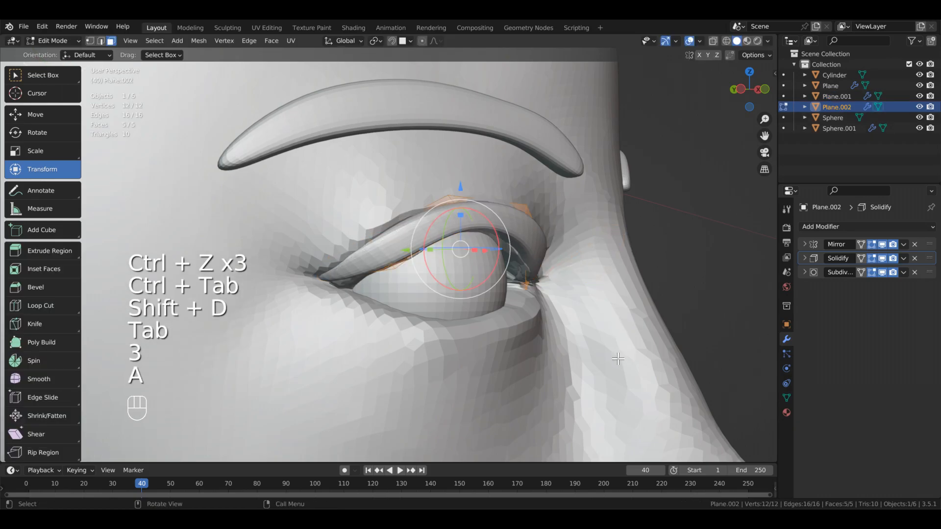
key("g")
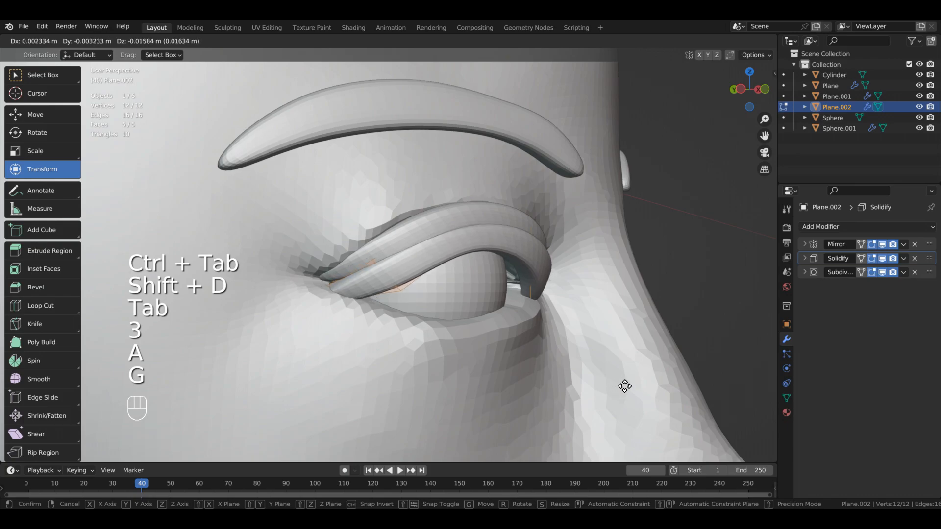
key("z")
left_click(670, 474)
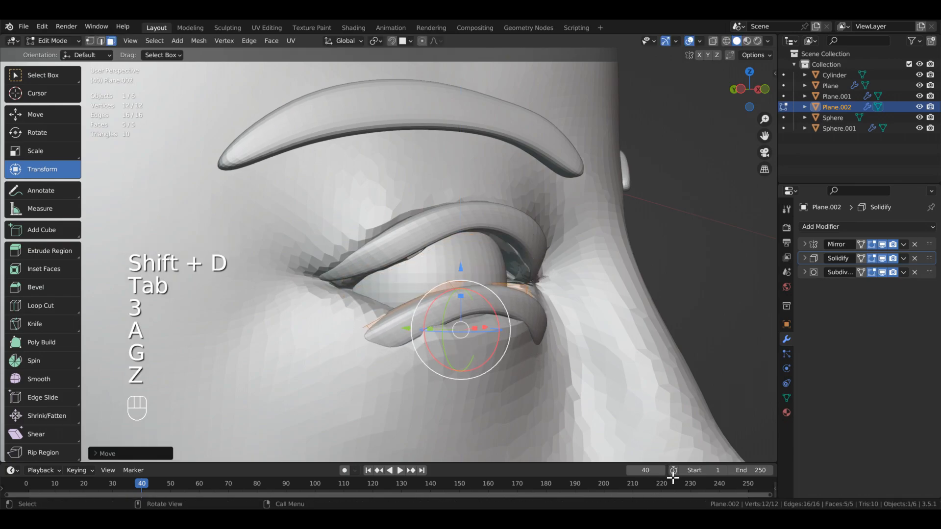
Rotate the duplicated strip 180° about the Y axis and raise it along Z in front of the lower eyelid
middle_click_drag(613, 403, 594, 425)
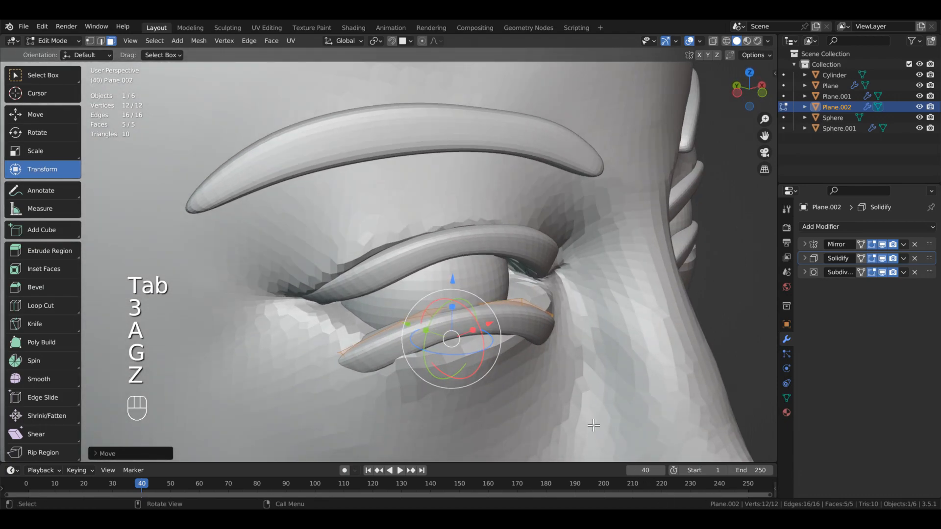
type("ry")
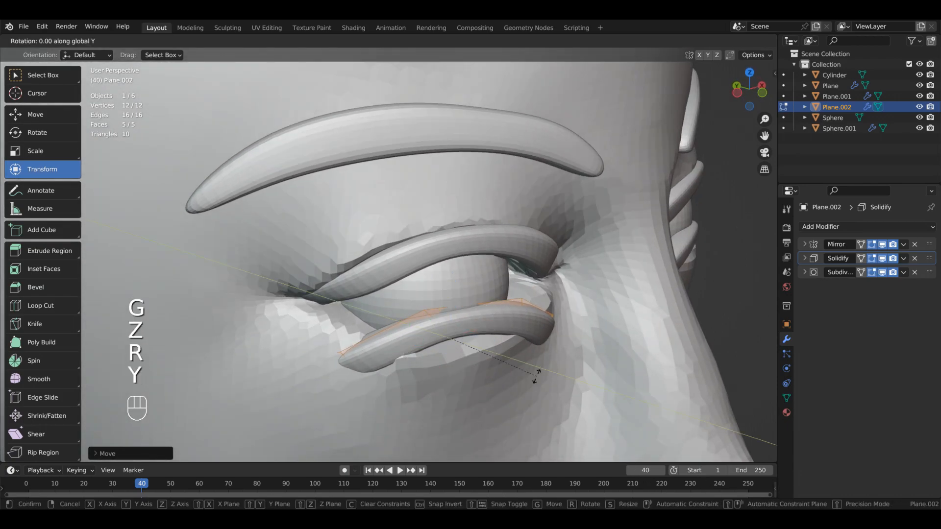
type("180")
left_click(534, 374)
middle_click_drag(712, 498, 712, 463, "shift")
middle_click_drag(711, 463, 670, 463)
key("g")
key("z")
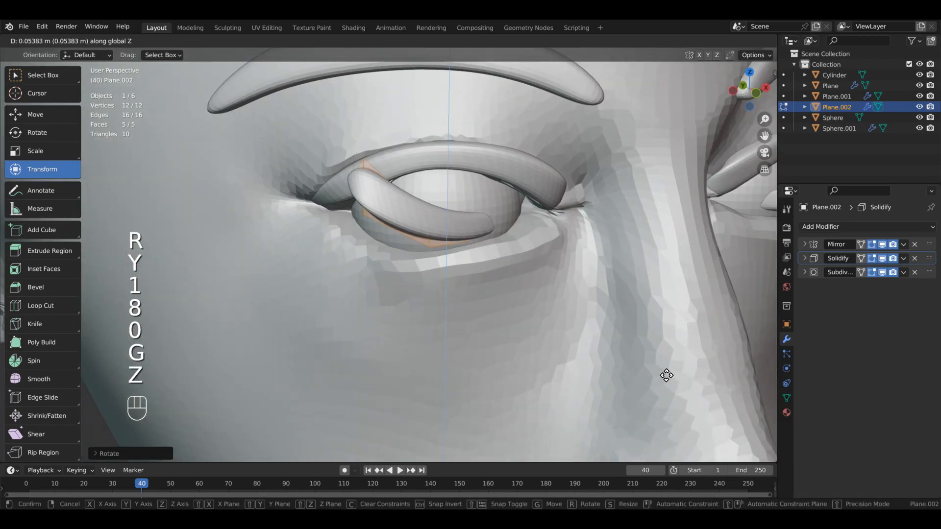
left_click(667, 398)
Rotate the lower strip about -41° around Z and lower it about 0.02 m along Z onto the lower eyelid
middle_click_drag(666, 398, 654, 448)
key("r")
key("z")
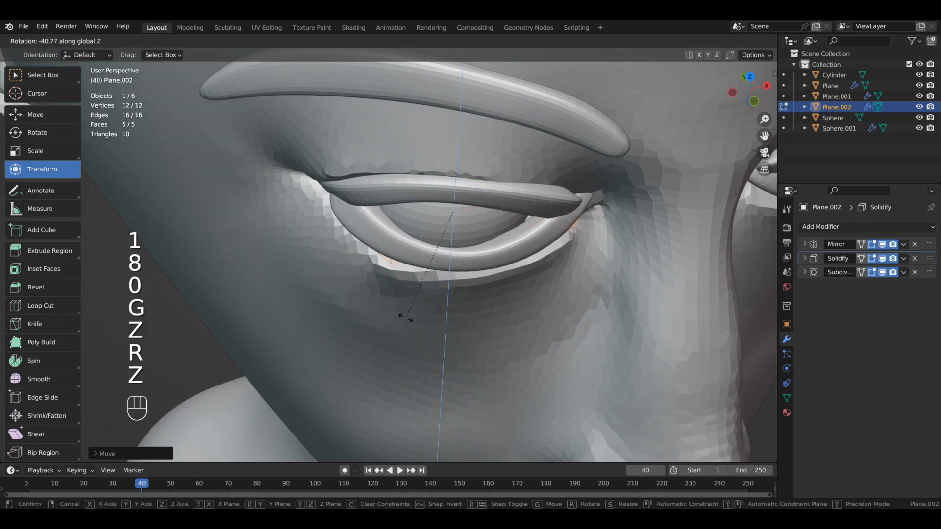
left_click(406, 317)
key("g")
key("z")
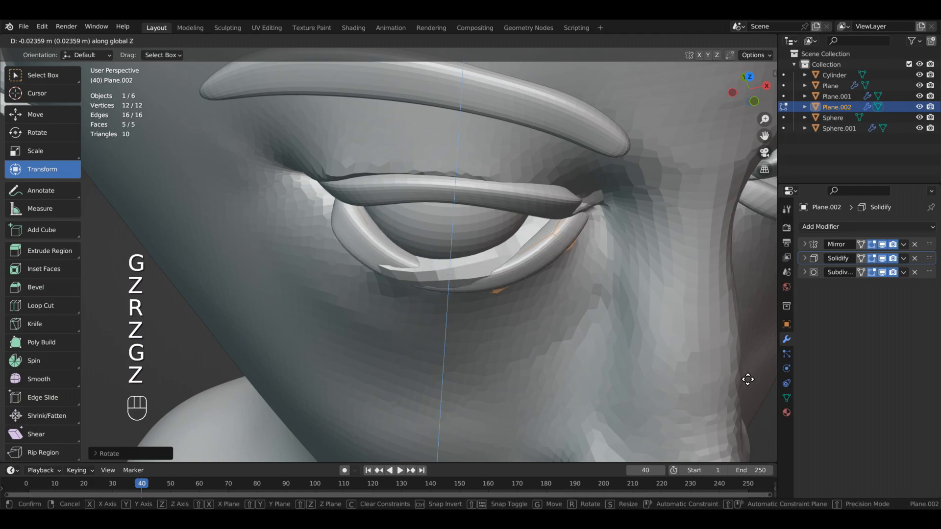
left_click(745, 384)
Switch to vertex selection and lower the upper corner vertex at the strip's outer end along Z
middle_click_drag(745, 384, 758, 357)
scroll(494, 361, "up", 2)
key("1")
middle_click_drag(494, 361, 681, 328)
scroll(544, 326, "up", 3)
left_click(450, 210)
left_click_drag(468, 260, 443, 264)
middle_click_drag(588, 383, 511, 329)
middle_click_drag(369, 351, 289, 345)
left_click(462, 252)
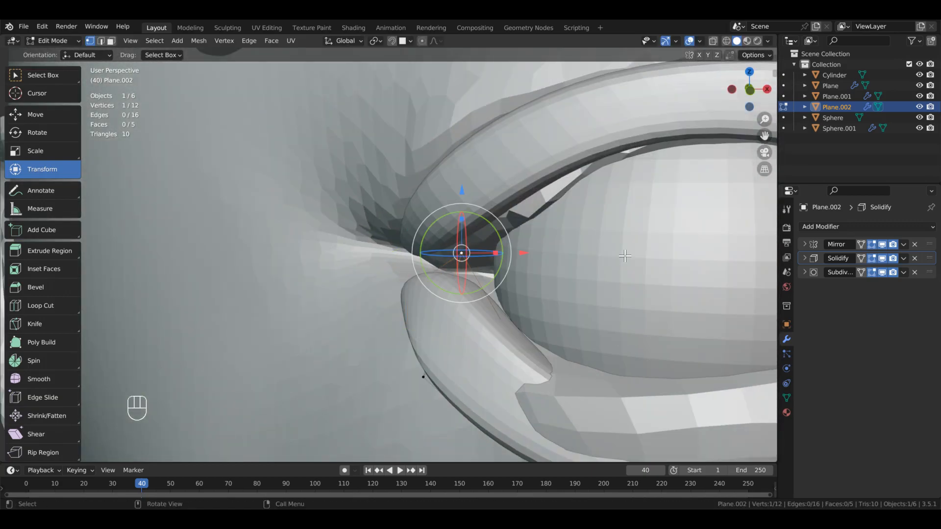
key("g")
key("z")
left_click(462, 294)
Try to move the lower corner vertex at the strip's outer end along Y
middle_click_drag(462, 294, 525, 324)
left_click(464, 362)
middle_click_drag(549, 416, 532, 425)
key("g")
key("y")
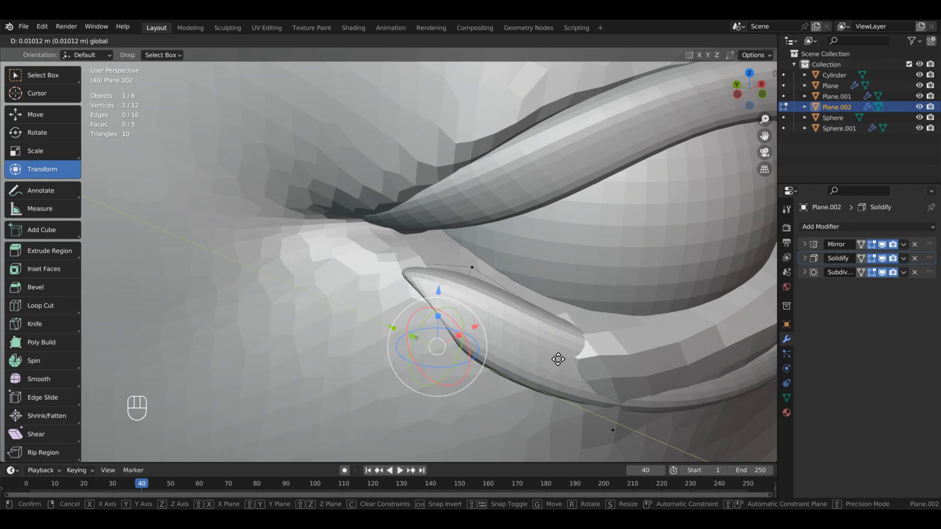
left_click(524, 358)
middle_click_drag(524, 358, 675, 483)
key("ctrl+z")
Turn on X-ray and shift a vertex at the lower strip's outer end along Y and then along X
middle_click_drag(675, 392, 657, 432)
key("1")
key("alt+z")
middle_click_drag(580, 369, 637, 380)
key("1")
left_click(341, 250)
key("g")
key("y")
left_click(564, 332)
key("g")
key("x")
left_click(609, 319)
Raise the two vertices at the lower strip's outer end along Z toward the outer eye corner
middle_click_drag(609, 319, 652, 326)
left_click_drag(276, 228, 172, 207)
left_click_drag(264, 193, 239, 209)
middle_click_drag(302, 269, 317, 265)
left_click(194, 199)
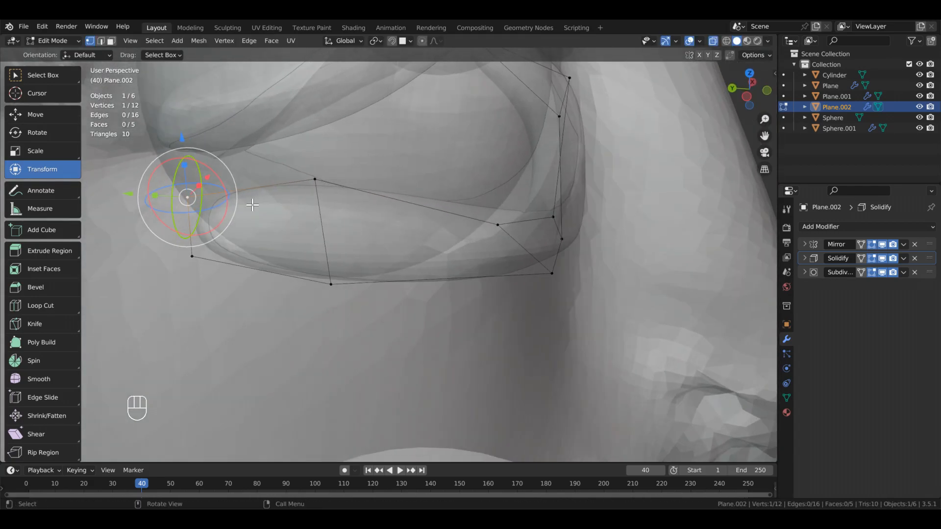
key("g")
key("z")
left_click(274, 105)
left_click(199, 256)
key("g")
key("z")
left_click(333, 220)
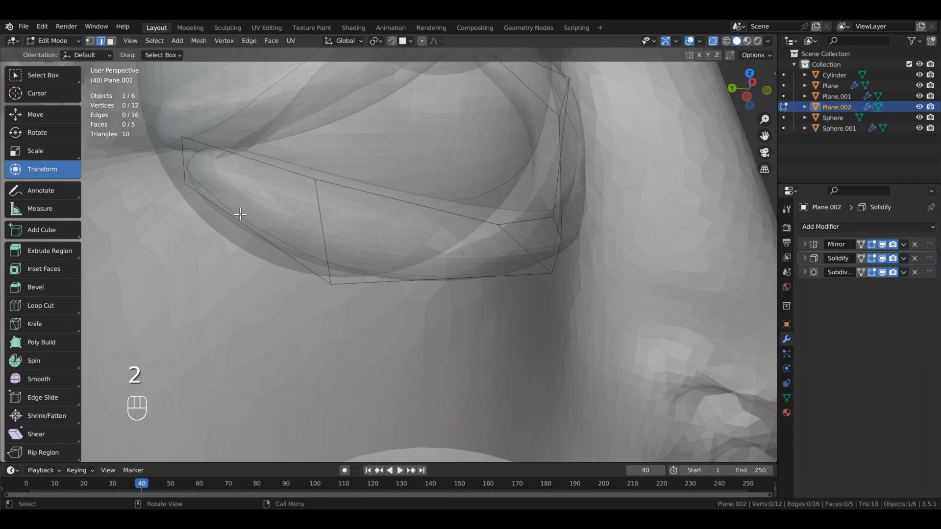
Select the edge closing the lower strip's outer end and adjust its height along Z
left_click(184, 159)
key("g")
key("z")
left_click(242, 196)
Move a single vertex of the lower strip along Z to follow the lower eyelid's curve
middle_click_drag(432, 313, 344, 339)
middle_click_drag(564, 362, 631, 409, "shift")
key("2")
middle_click_drag(554, 334, 620, 326)
key("1")
left_click(413, 221)
key("g")
key("z")
left_click(617, 354)
Reposition a vertex on the lower edge of the strip with several free moves to fit the eyelid's curve
left_click(375, 304)
key("g")
middle_click_drag(470, 373, 735, 463)
left_click(720, 495)
middle_click_drag(735, 463, 623, 363, "shift")
key("g")
left_click(657, 397)
key("g")
left_click(721, 415)
key("g")
left_click(717, 371)
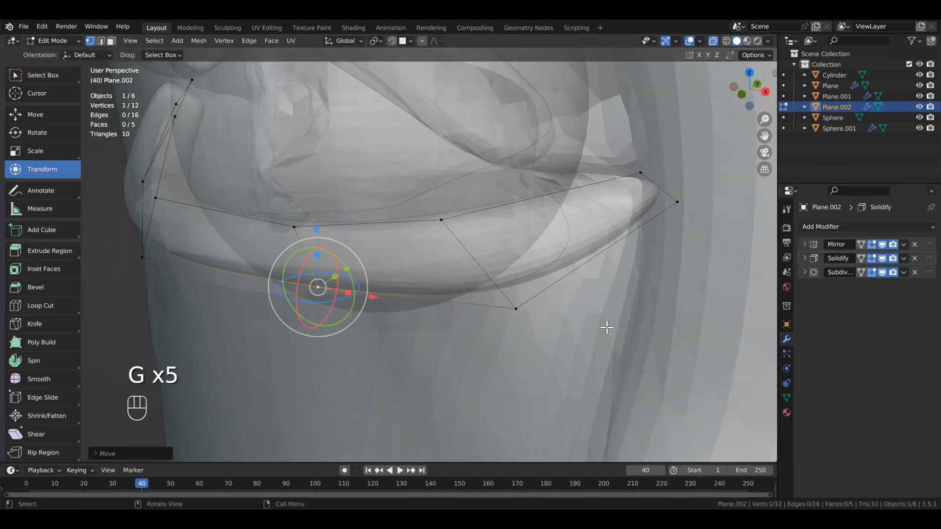
Fine-tune the selected vertex on the lower strip's bottom edge with further free moves to fit the eyelid
left_click(737, 349)
key("g")
left_click(687, 375)
key("g")
left_click(672, 330)
middle_click_drag(672, 330, 714, 353)
key("g")
left_click(695, 290)
Switch to edge selection and move an edge of the lower strip to follow the eyelid's surface
key("1")
key("2")
left_click(671, 368)
key("g")
left_click(720, 326)
Select another edge of the lower strip and adjust its position with two free moves
left_click(526, 198)
key("2")
key("g")
left_click(735, 324)
key("2")
key("g")
left_click(630, 391)
Move the cross edge near the middle of the lower strip against the eyelid and return to Object Mode with X-ray off
middle_click_drag(631, 391, 613, 363)
left_click(447, 272)
key("g")
left_click(640, 411)
middle_click_drag(639, 411, 554, 424)
scroll(554, 425, "down", 2)
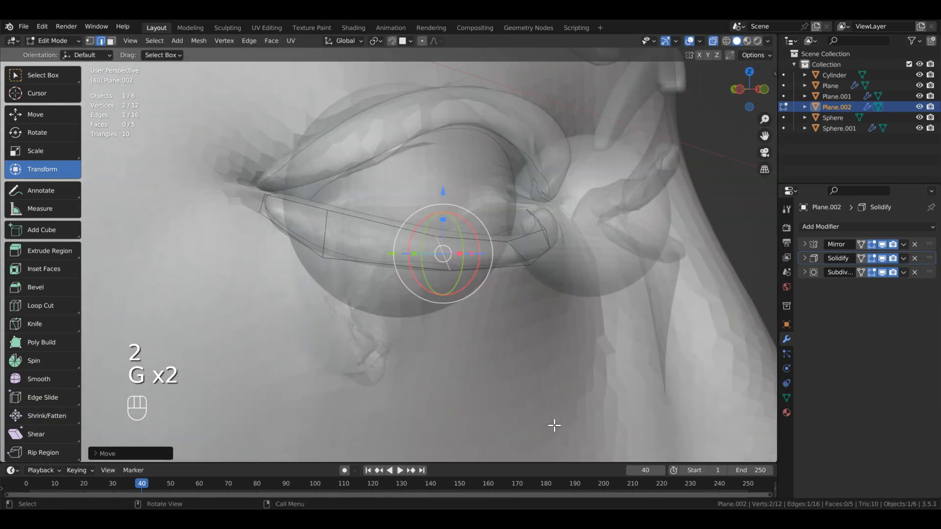
key("alt+z")
key("Tab")
middle_click_drag(682, 413, 676, 392, "shift")
middle_click_drag(676, 393, 643, 359)
scroll(643, 359, "down", 2)
scroll(686, 378, "up", 4)
Move the face at the lower strip's inner end in Edit Mode with X-ray on, and return to the solid Object Mode view
key("Tab")
key("2")
key("alt+z")
key("3")
left_click(505, 259)
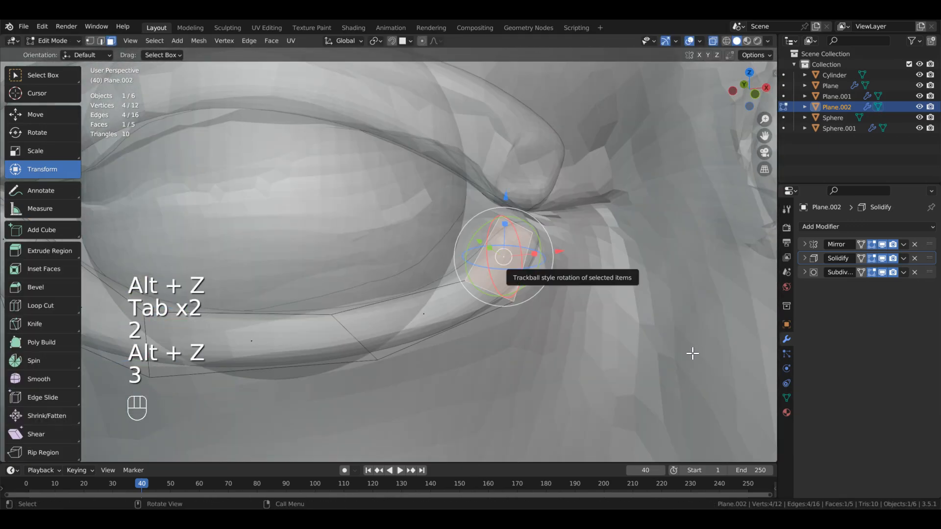
left_click(711, 352)
key("Tab")
key("alt+z")
Examine the lower eyelid strip's fit on the whole head and up close around the eye
scroll(636, 452, "down", 8)
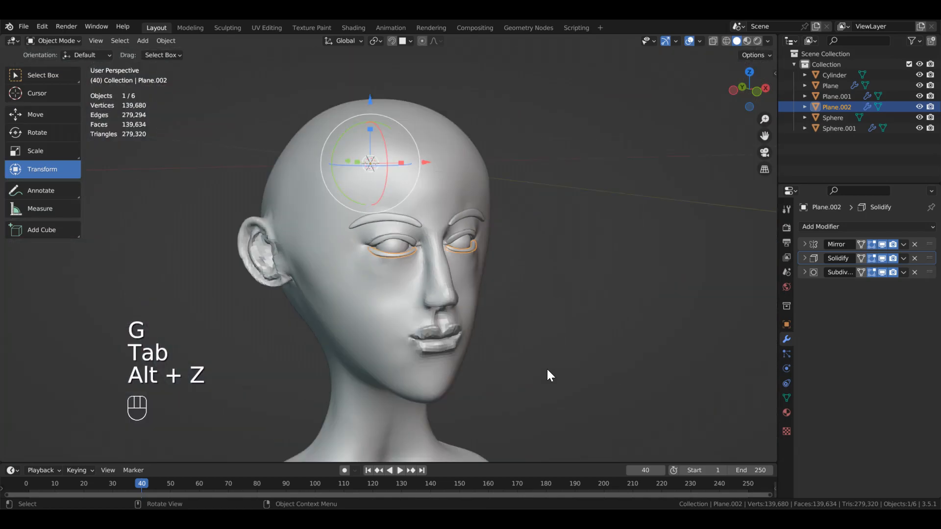
scroll(618, 430, "up", 10)
middle_click_drag(622, 433, 625, 454)
middle_click_drag(692, 359, 529, 480)
scroll(623, 390, "down", 4)
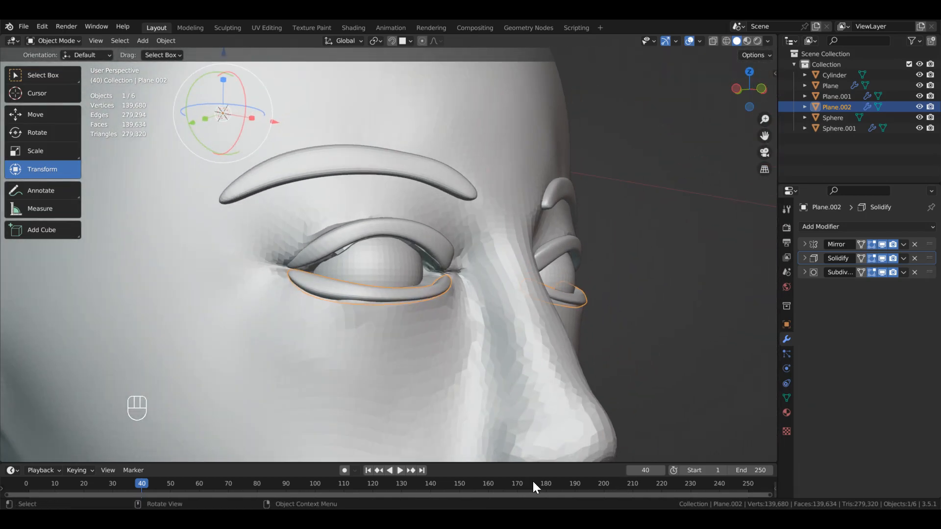